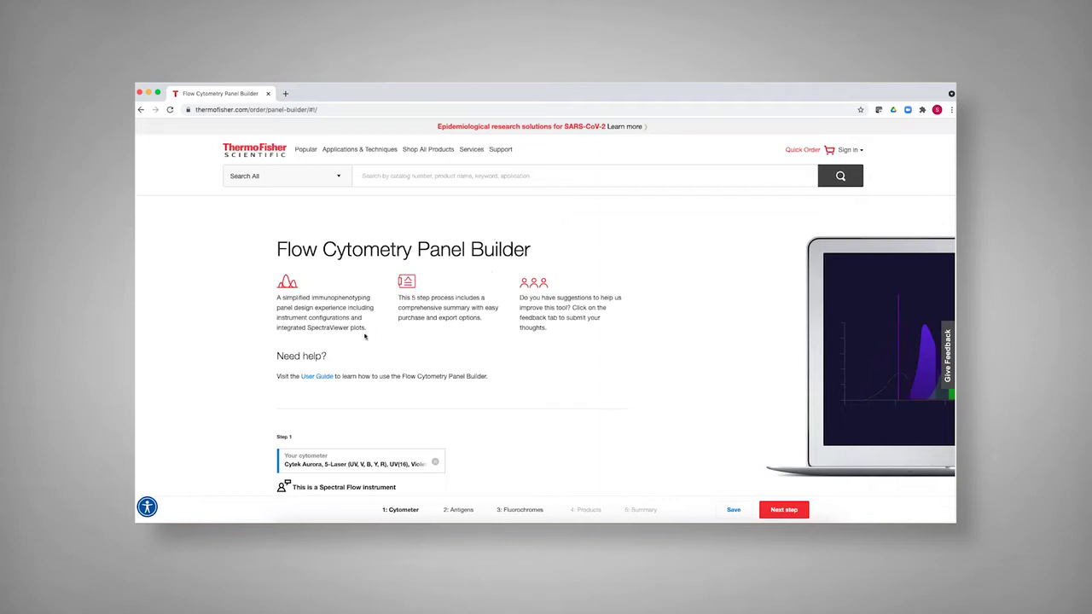
Review the current step's page, then advance to step 2: Antigens.
{"action": "scroll", "coordinate": [375, 396], "scroll_direction": "down", "scroll_amount": 1}
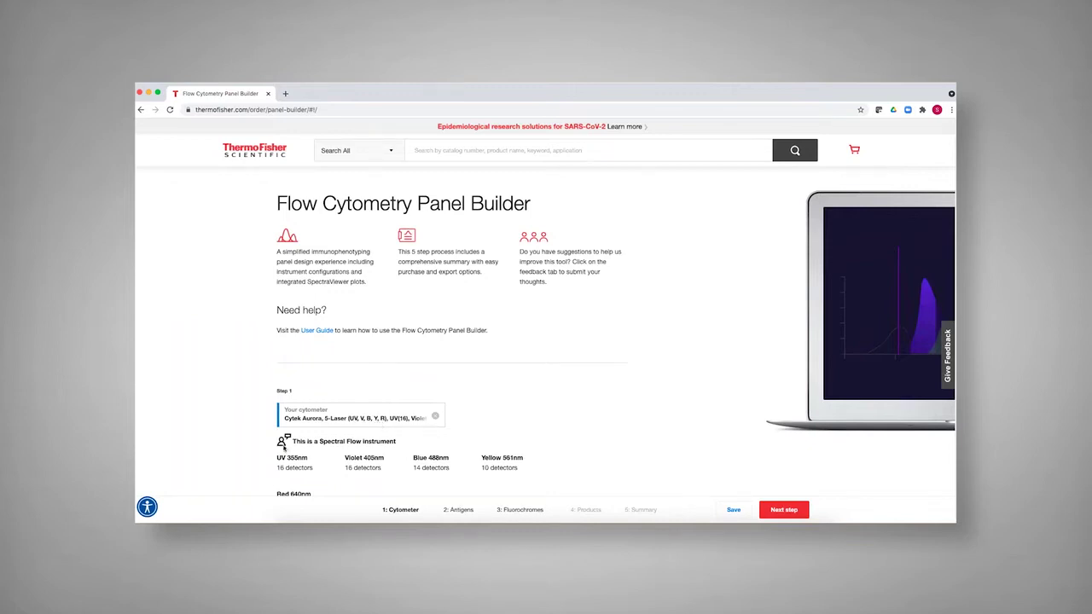
{"action": "scroll", "coordinate": [276, 431], "scroll_direction": "down", "scroll_amount": 1}
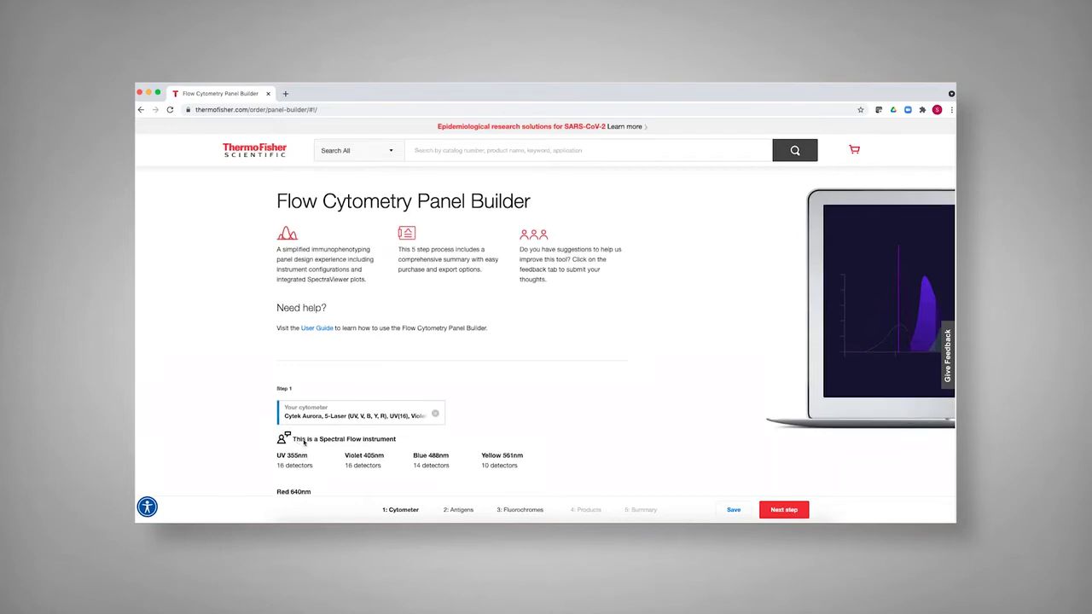
{"action": "scroll", "coordinate": [307, 454], "scroll_direction": "down", "scroll_amount": 2}
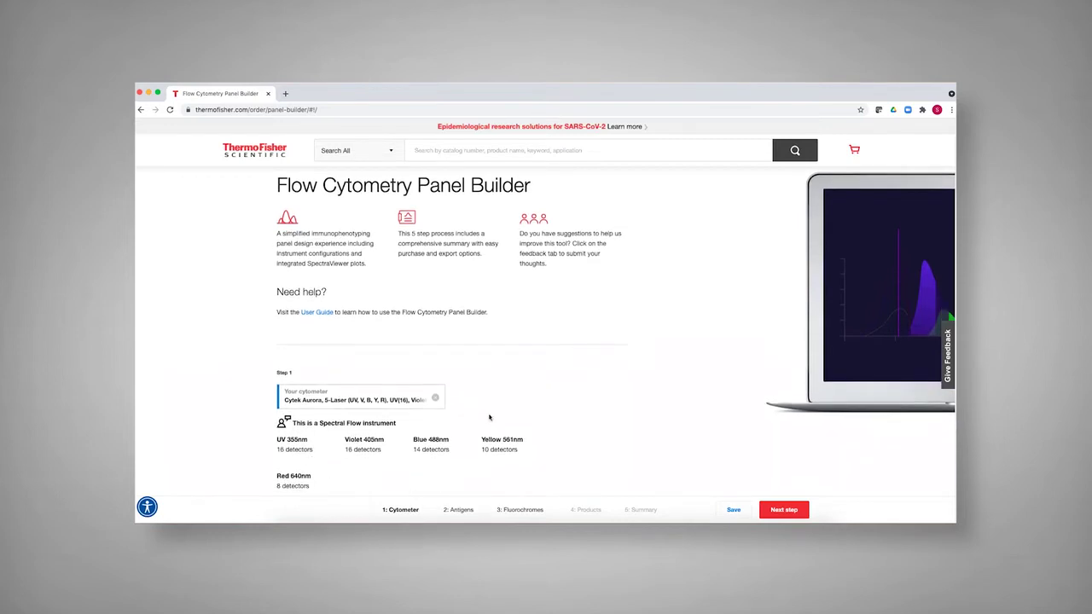
{"action": "scroll", "coordinate": [464, 373], "scroll_direction": "down", "scroll_amount": 1}
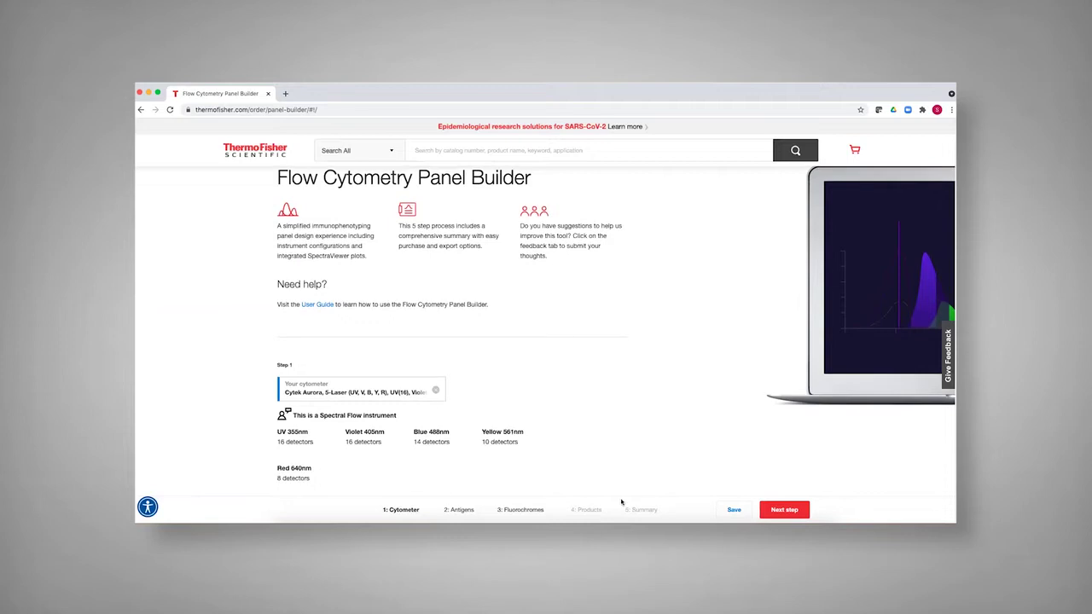
{"action": "left_click", "coordinate": [785, 511]}
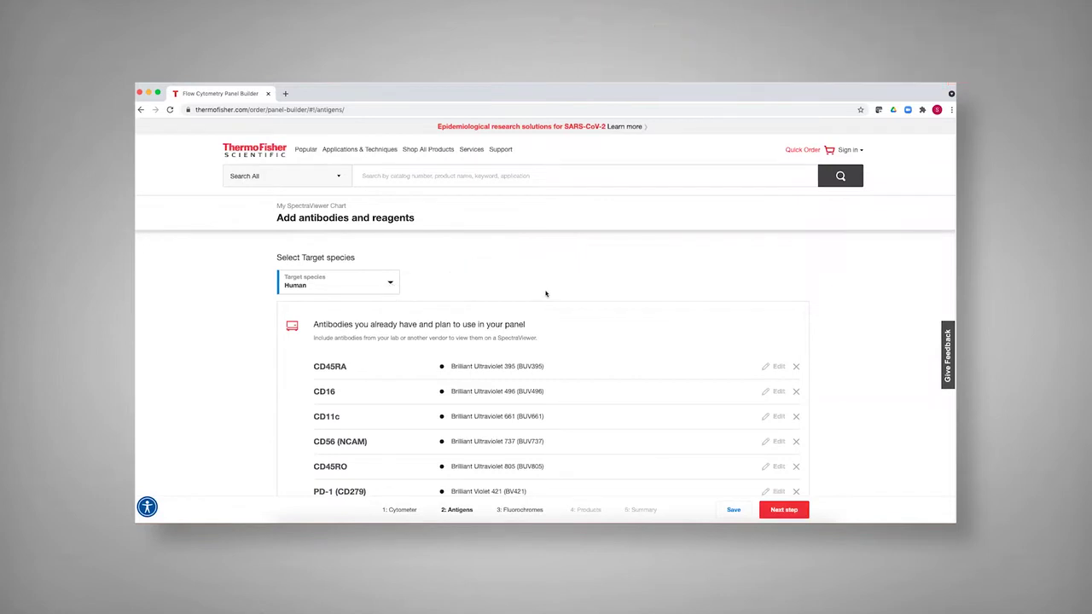
Review the planned antigen–fluorochrome pairs down to CD127/APC-R700.
{"action": "scroll", "coordinate": [549, 296], "scroll_direction": "down", "scroll_amount": 2}
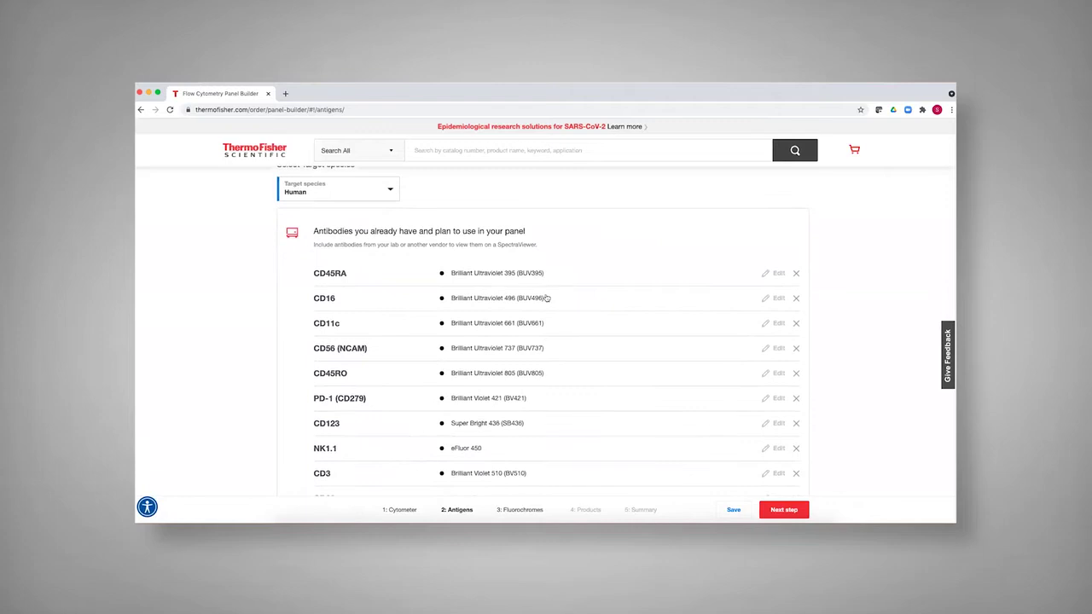
{"action": "scroll", "coordinate": [548, 296], "scroll_direction": "down", "scroll_amount": 1}
{"action": "scroll", "coordinate": [544, 300], "scroll_direction": "down", "scroll_amount": 1}
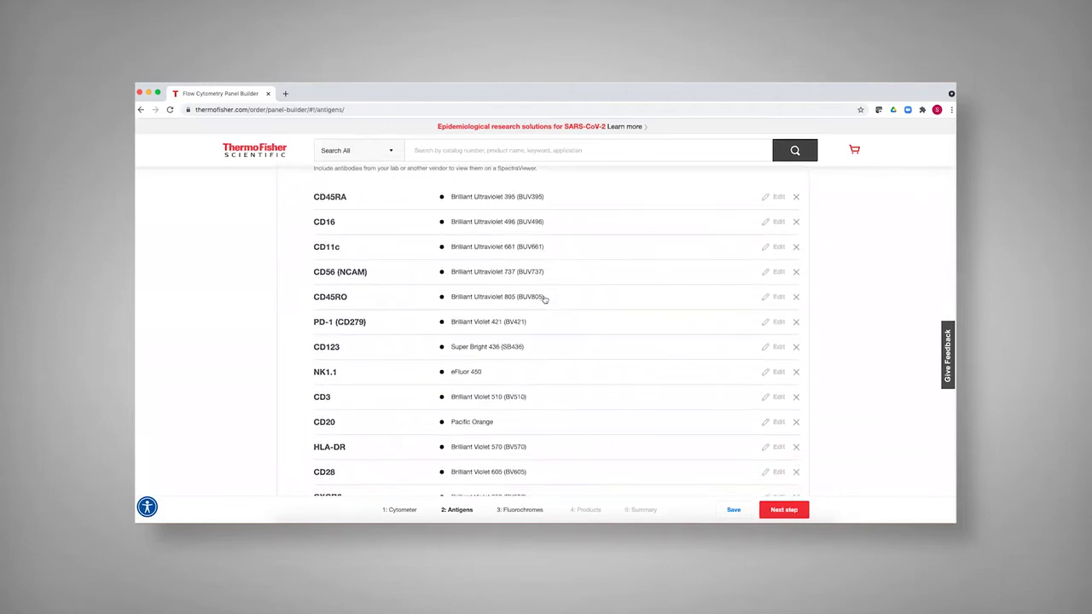
{"action": "scroll", "coordinate": [544, 299], "scroll_direction": "down", "scroll_amount": 4}
{"action": "scroll", "coordinate": [544, 299], "scroll_direction": "down", "scroll_amount": 6}
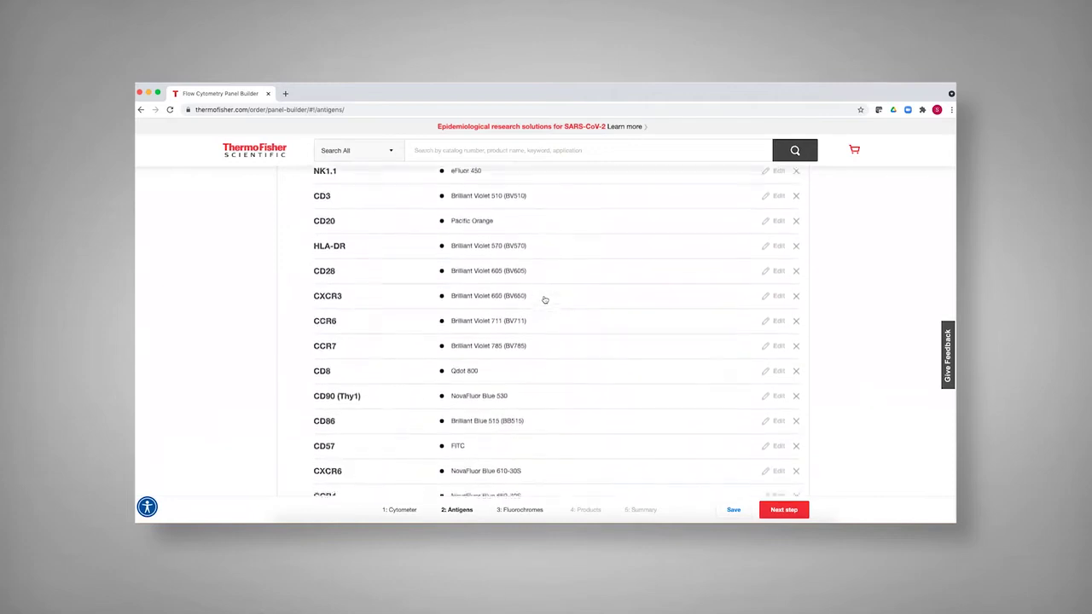
{"action": "scroll", "coordinate": [543, 300], "scroll_direction": "down", "scroll_amount": 4}
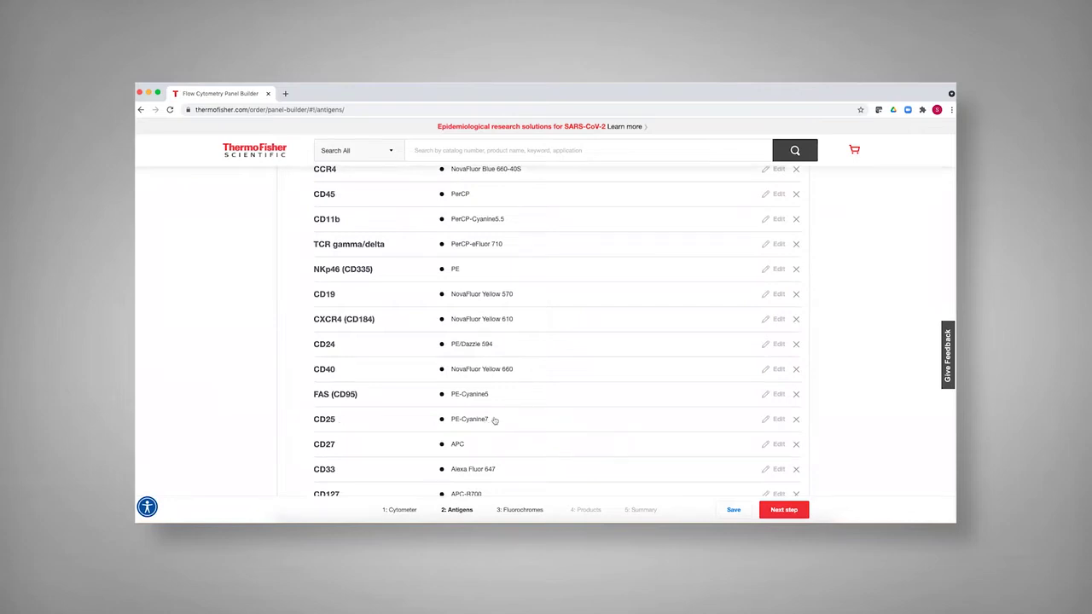
{"action": "scroll", "coordinate": [494, 421], "scroll_direction": "down", "scroll_amount": 3}
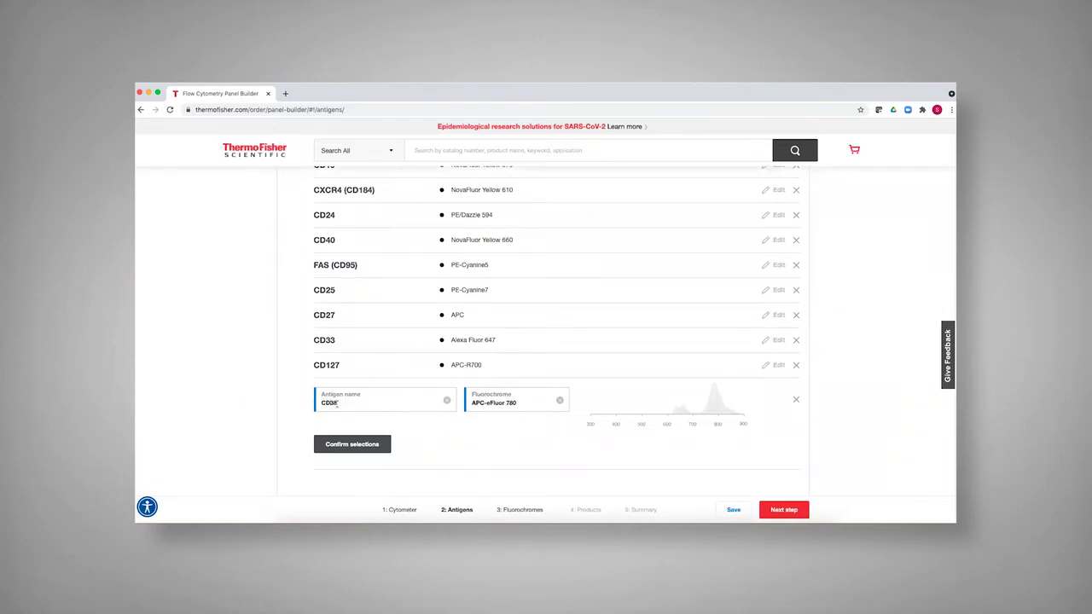
Enter antigen CD38 with fluorochrome APC-eFluor 780 and confirm the selection.
{"action": "left_click_drag", "start_coordinate": [337, 402], "coordinate": [320, 402]}
{"action": "type", "text": "C"}
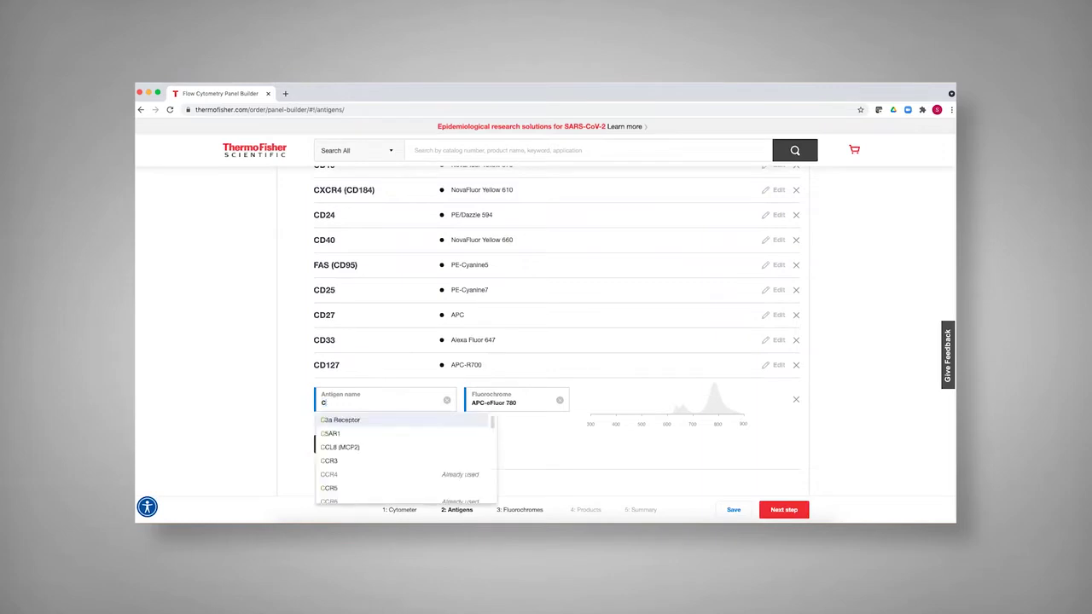
{"action": "type", "text": "D38"}
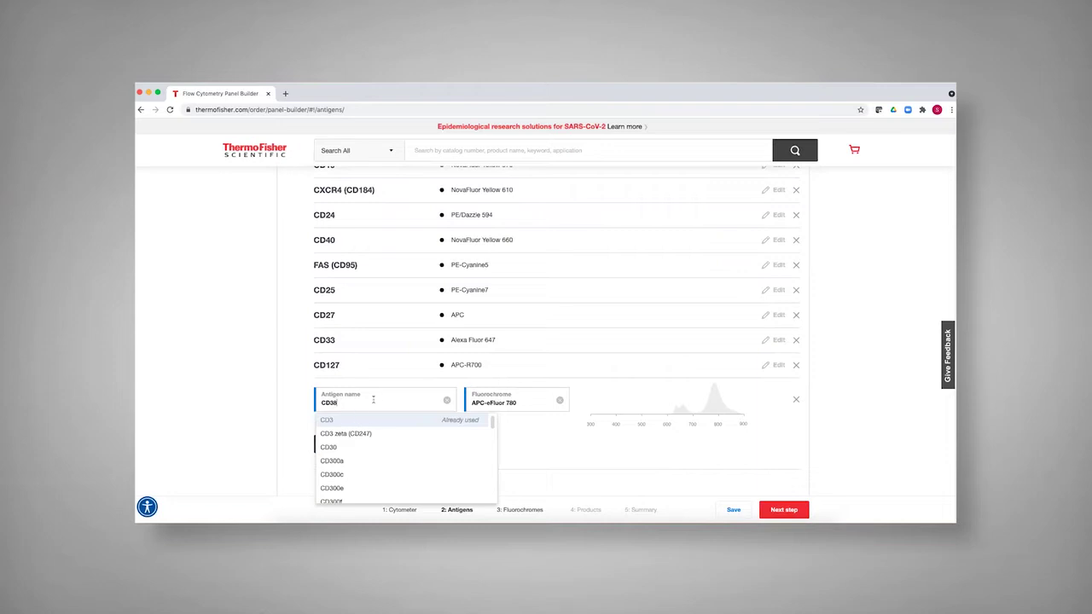
{"action": "left_click", "coordinate": [522, 403]}
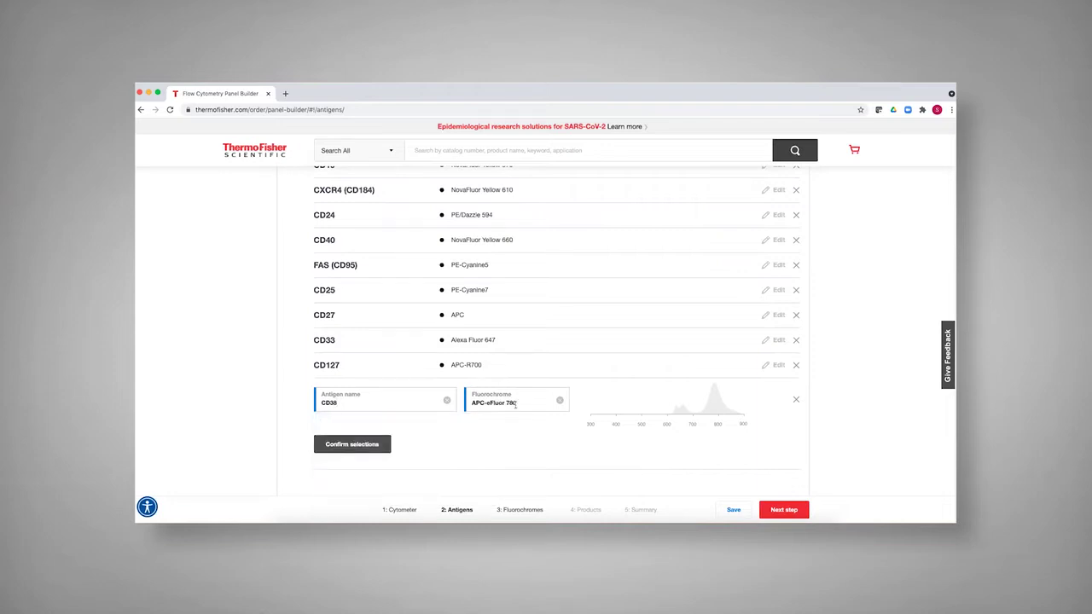
{"action": "left_click_drag", "start_coordinate": [516, 403], "coordinate": [457, 404]}
{"action": "type", "text": "A"}
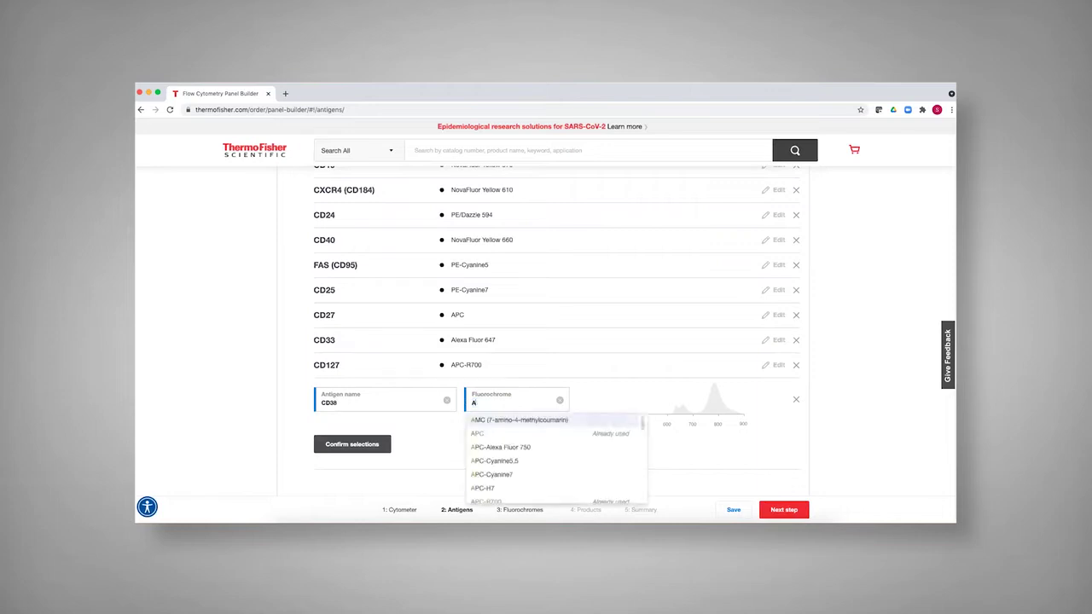
{"action": "type", "text": "PC-e"}
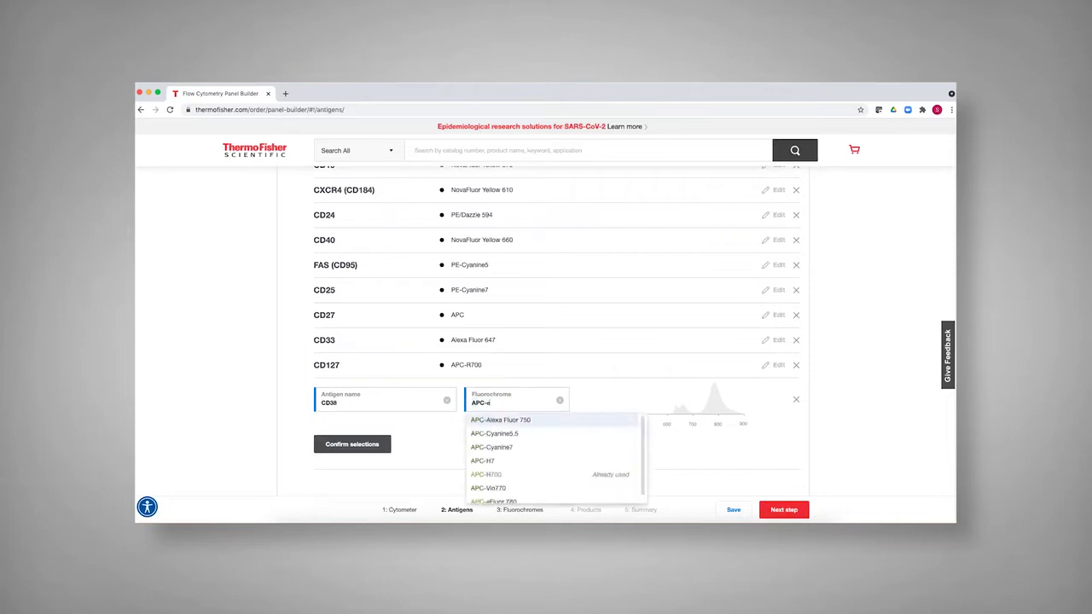
{"action": "left_click", "coordinate": [496, 421]}
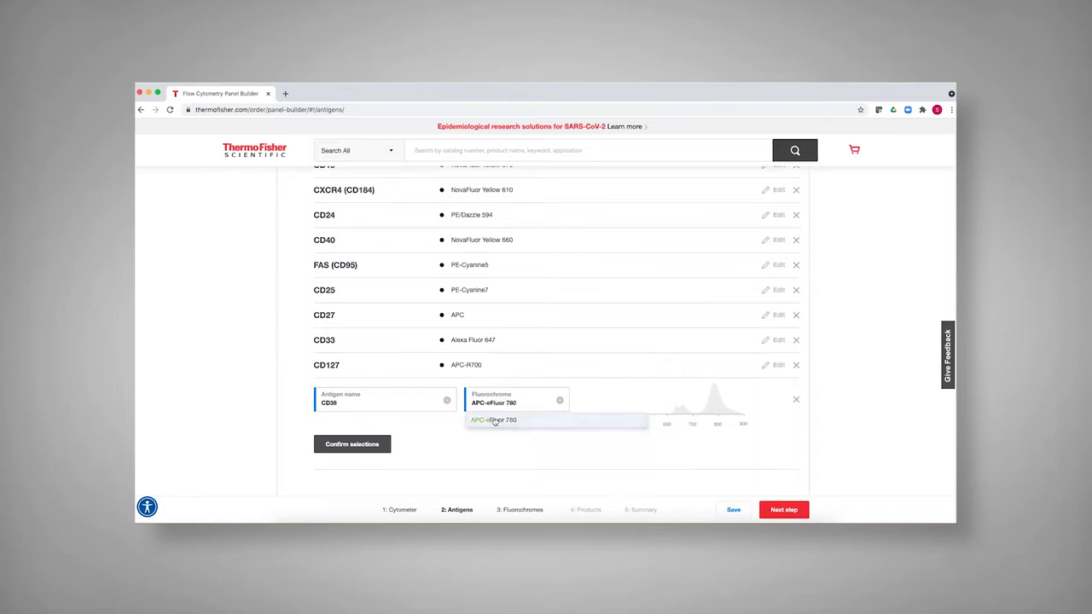
{"action": "left_click", "coordinate": [360, 447]}
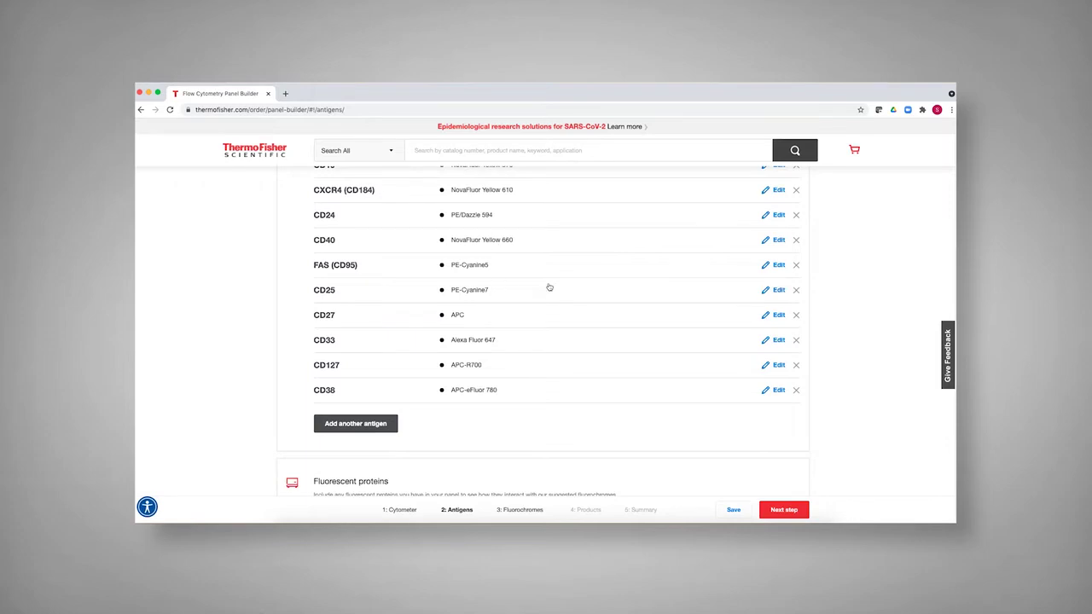
Scroll down to the Antibodies you need section.
{"action": "scroll", "coordinate": [549, 288], "scroll_direction": "down", "scroll_amount": 3}
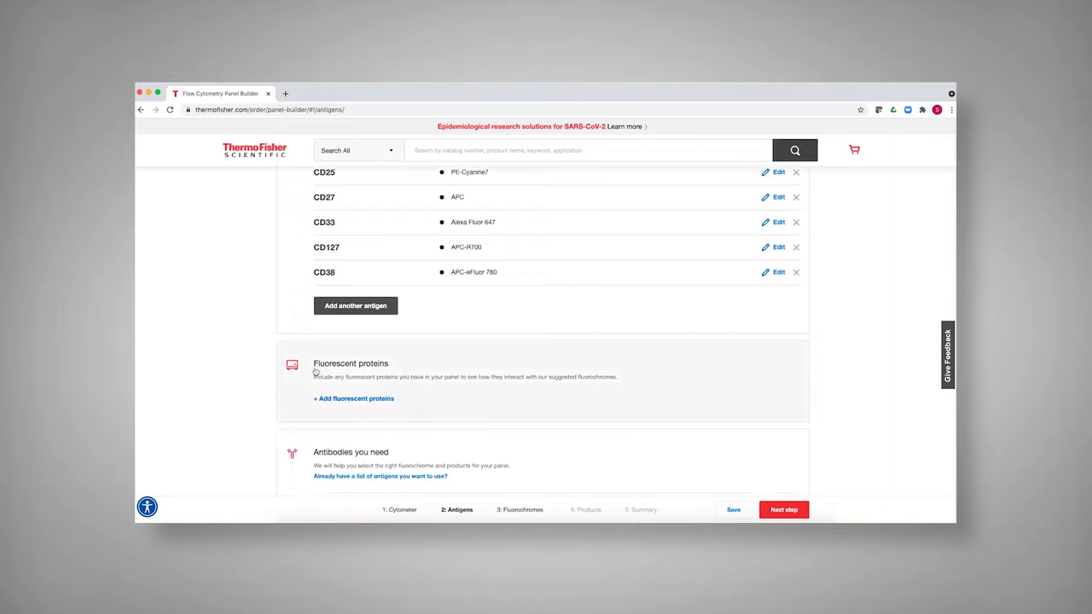
{"action": "scroll", "coordinate": [345, 408], "scroll_direction": "down", "scroll_amount": 1}
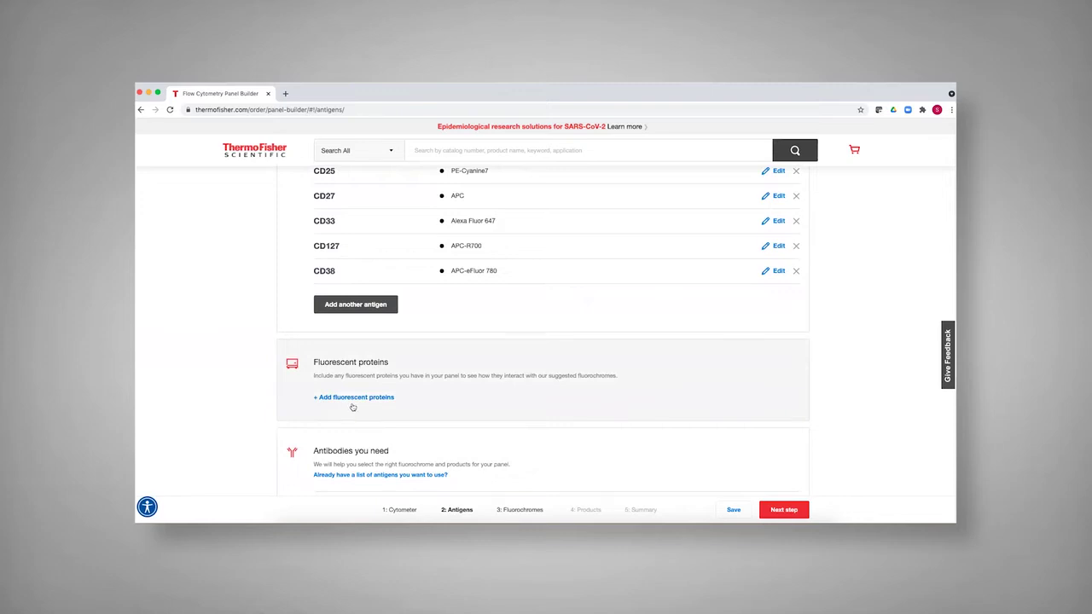
{"action": "scroll", "coordinate": [521, 424], "scroll_direction": "down", "scroll_amount": 1}
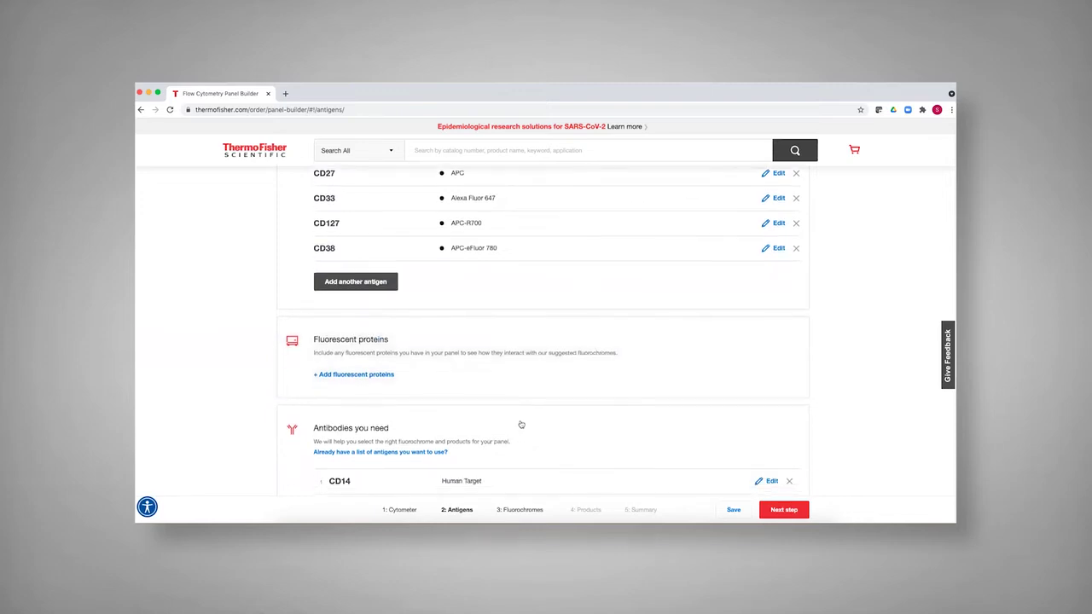
{"action": "scroll", "coordinate": [519, 425], "scroll_direction": "down", "scroll_amount": 4}
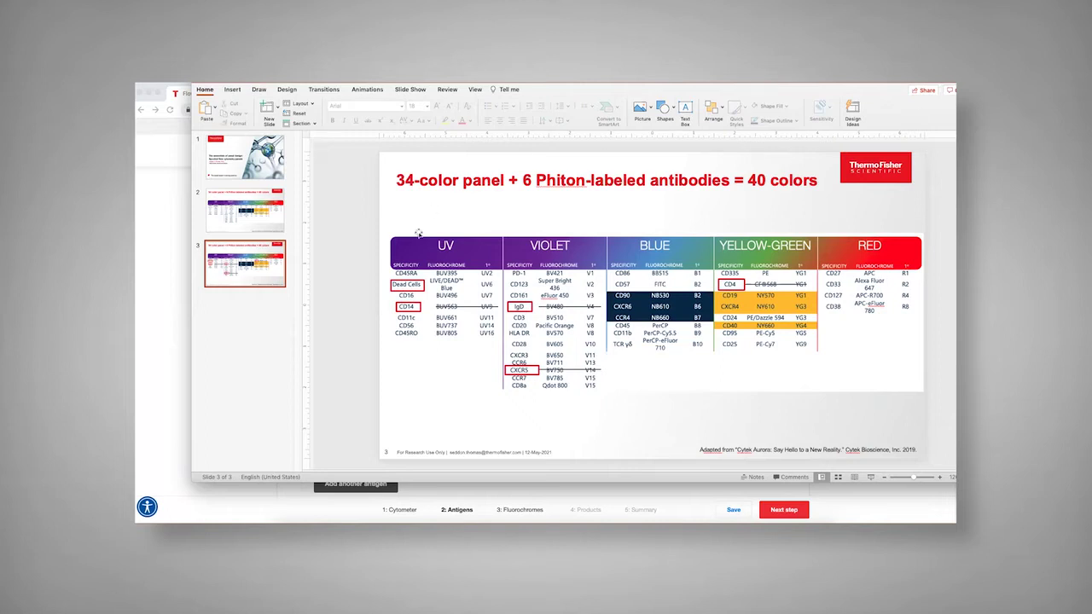
Return from the 40-color PowerPoint slide to the Panel Builder window.
{"action": "left_click", "coordinate": [169, 336]}
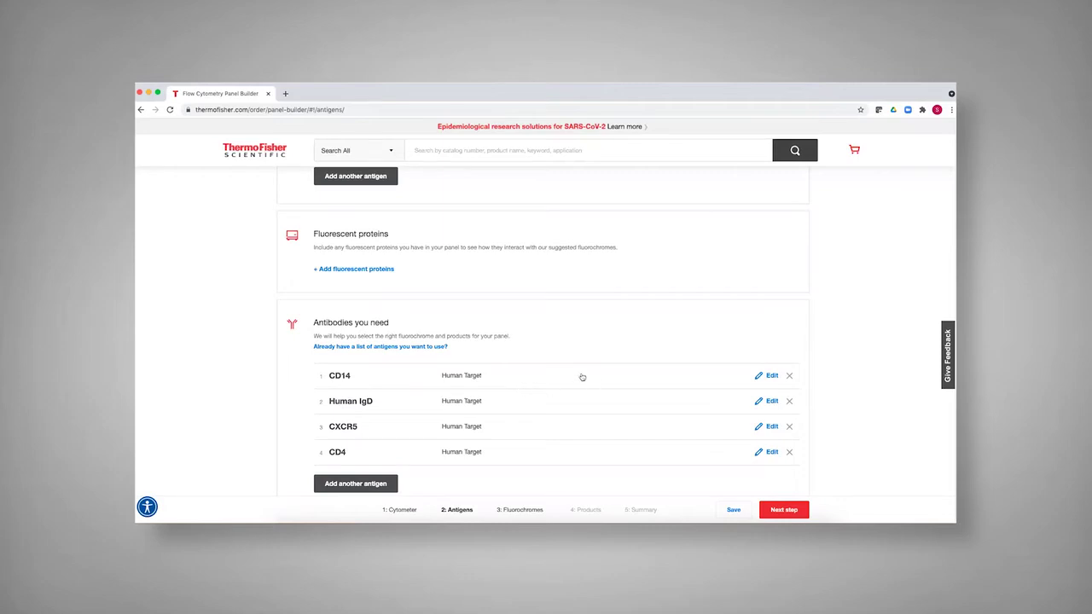
Confirm CD14 with High protein abundance and CXCR5 with Low abundance.
{"action": "left_click", "coordinate": [771, 376]}
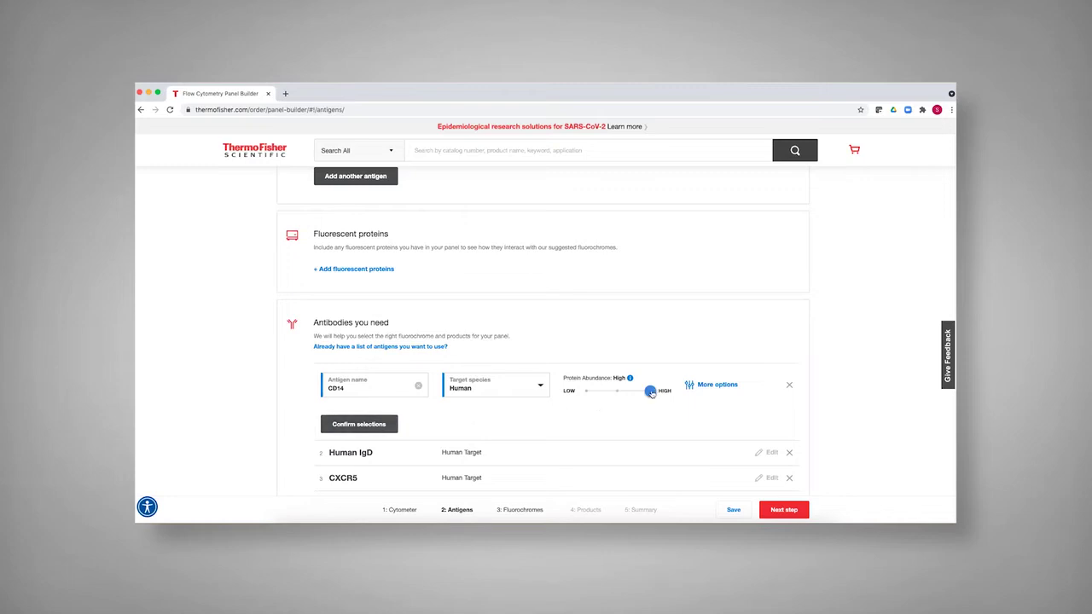
{"action": "left_click", "coordinate": [389, 430]}
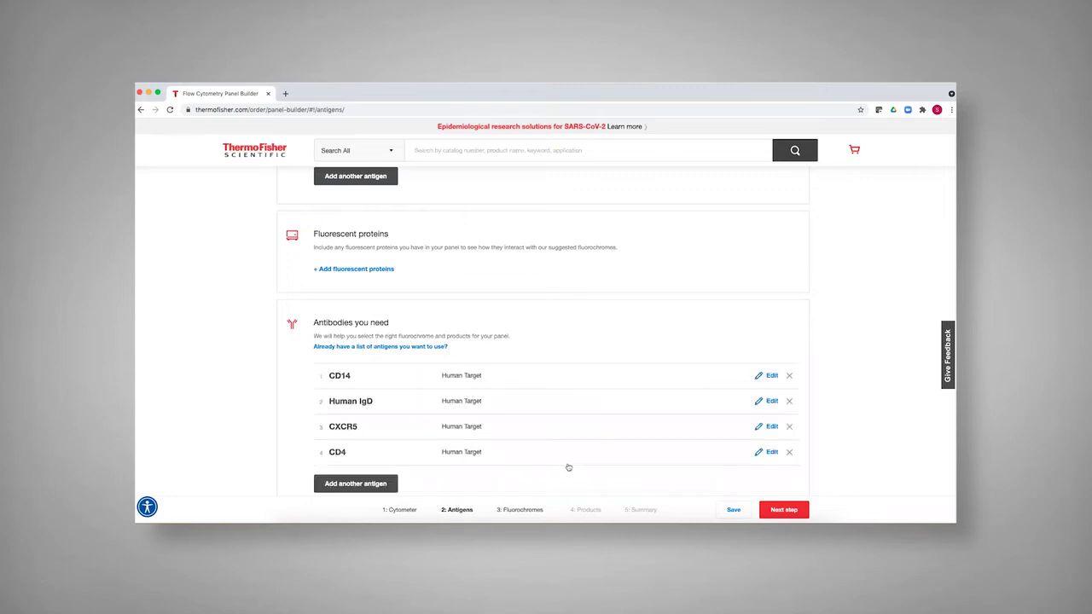
{"action": "left_click", "coordinate": [772, 426]}
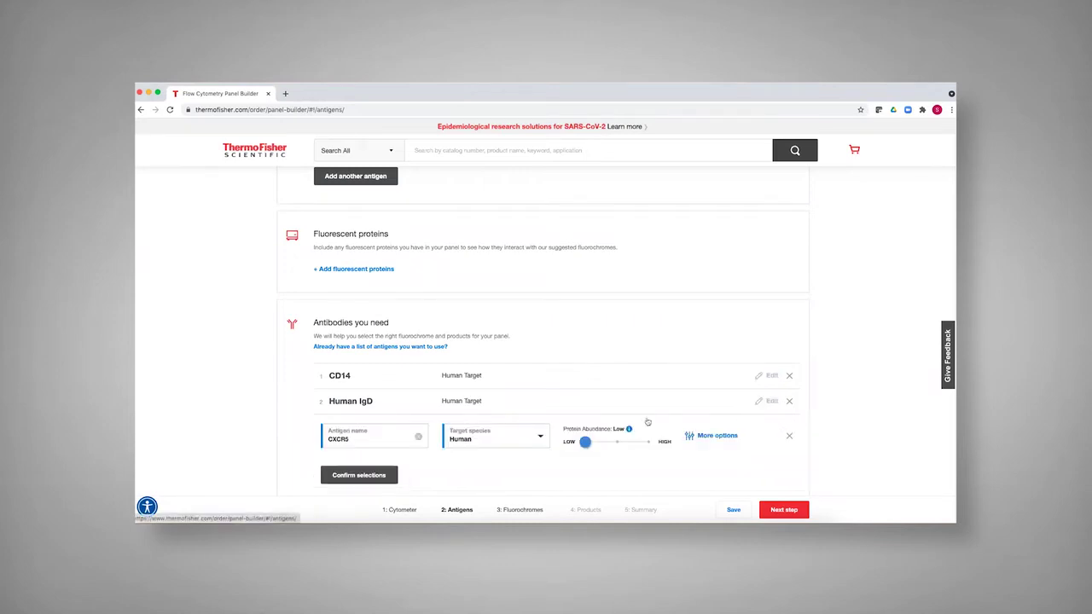
{"action": "left_click", "coordinate": [371, 476]}
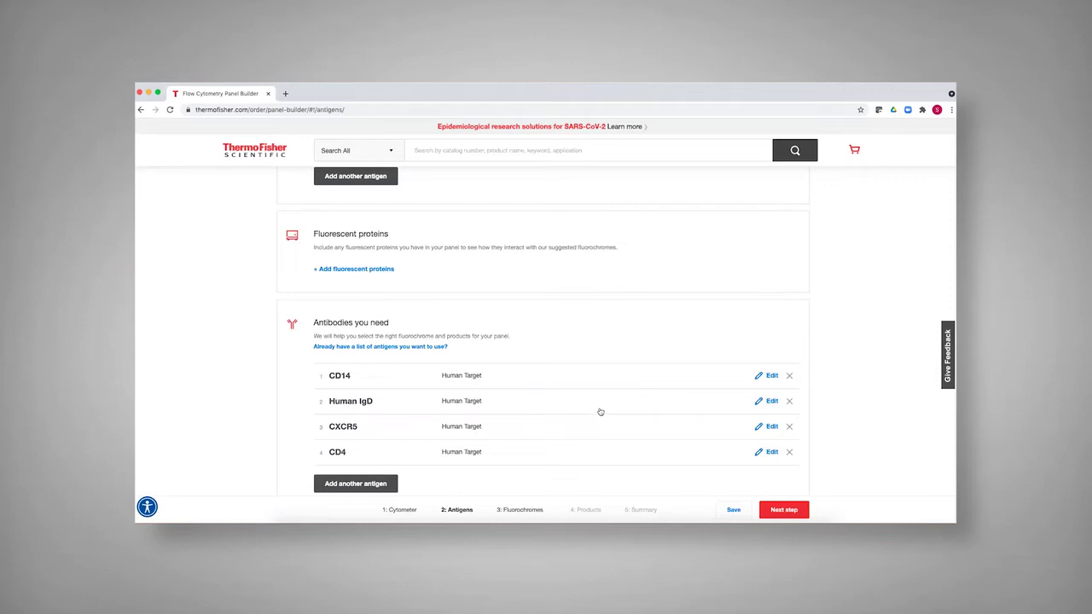
{"action": "scroll", "coordinate": [600, 412], "scroll_direction": "down", "scroll_amount": 4}
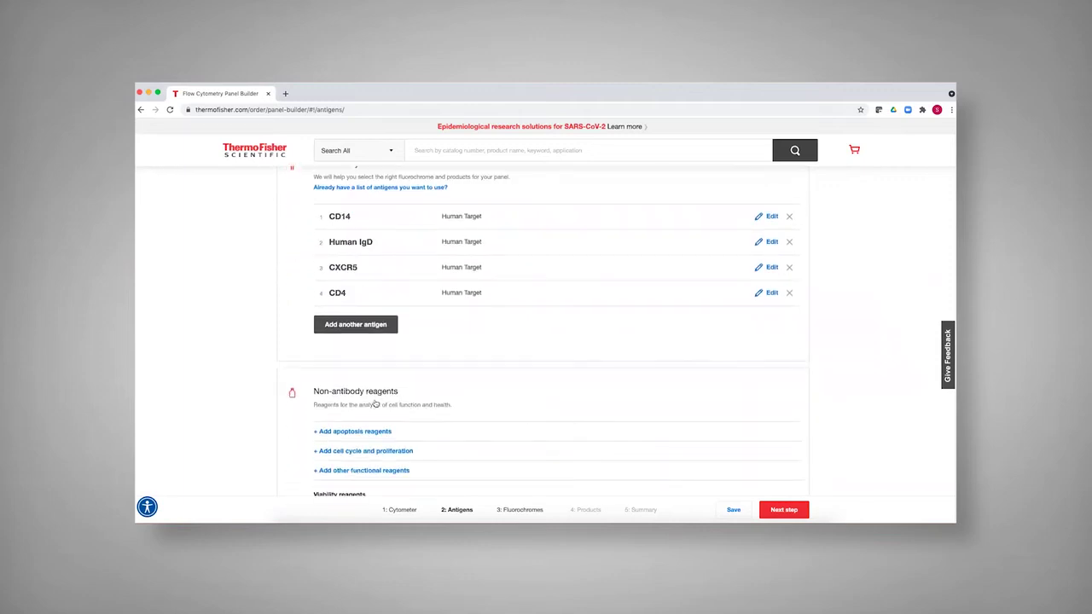
{"action": "scroll", "coordinate": [371, 439], "scroll_direction": "down", "scroll_amount": 1}
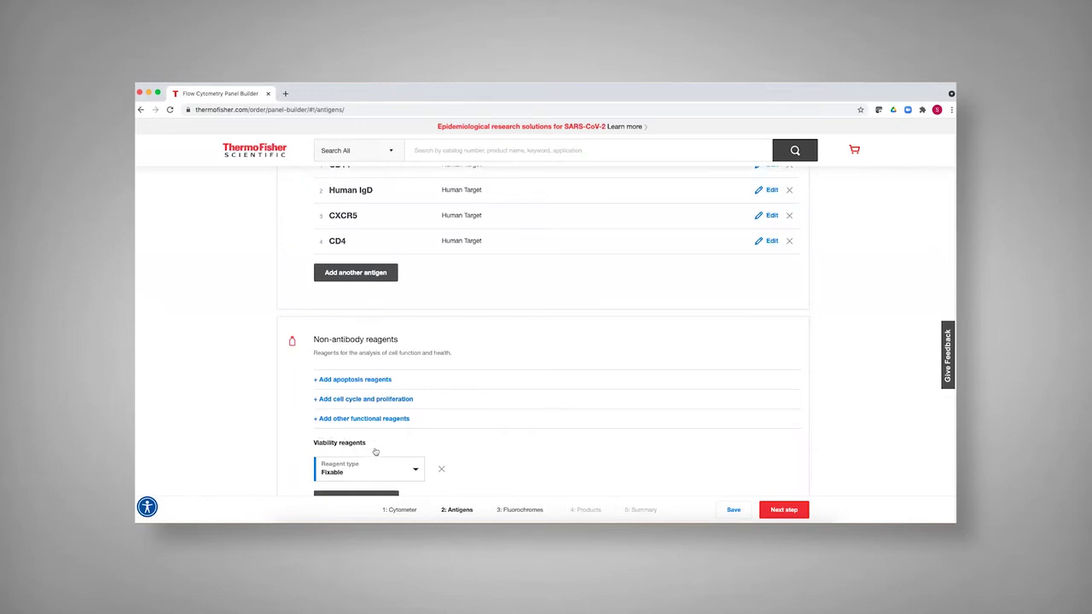
{"action": "left_click", "coordinate": [416, 472]}
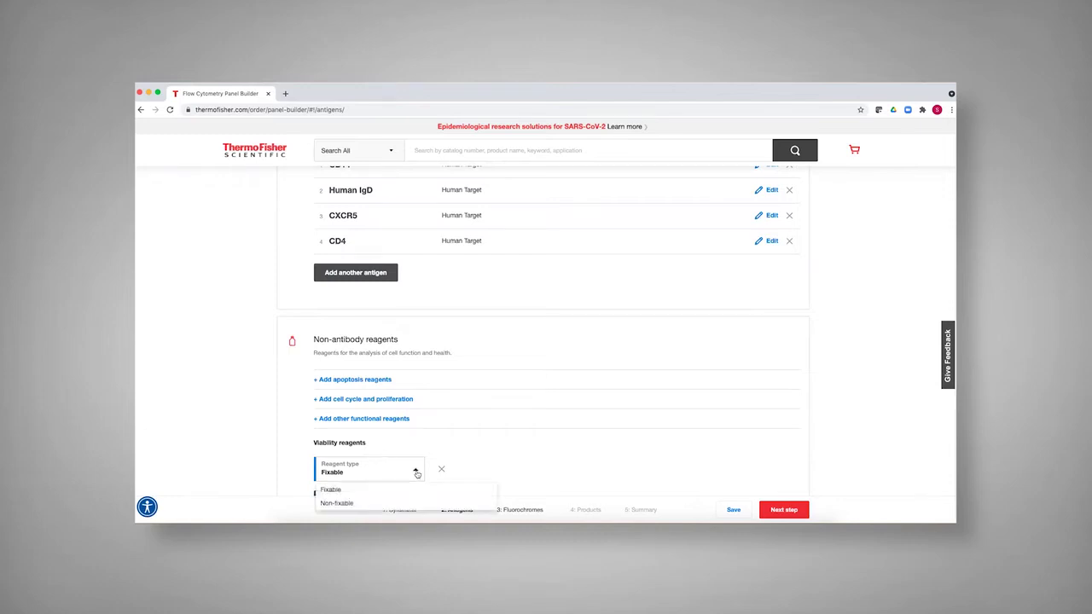
{"action": "left_click", "coordinate": [493, 449]}
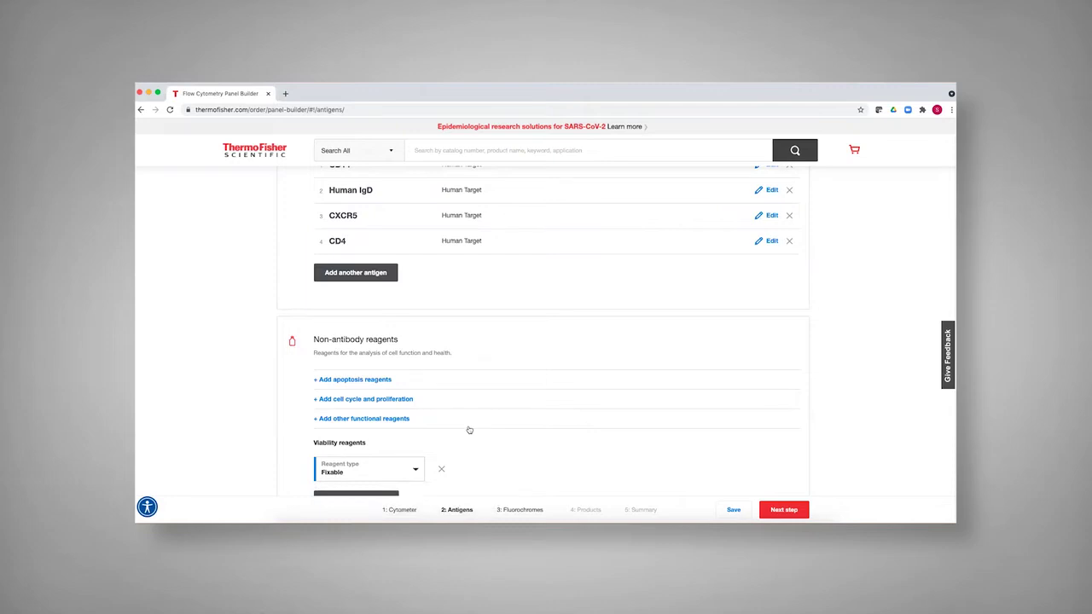
{"action": "scroll", "coordinate": [474, 429], "scroll_direction": "down", "scroll_amount": 1}
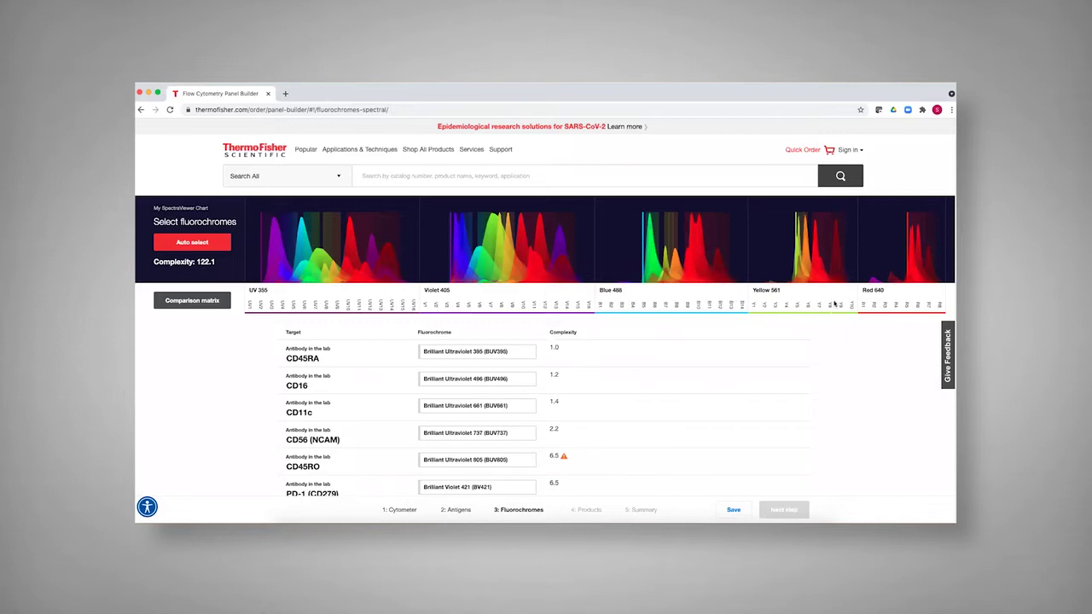
Review per-target complexity values, noting warnings on CD45RO, CD123 and NK1.1.
{"action": "scroll", "coordinate": [622, 316], "scroll_direction": "down", "scroll_amount": 2}
{"action": "scroll", "coordinate": [622, 317], "scroll_direction": "down", "scroll_amount": 3}
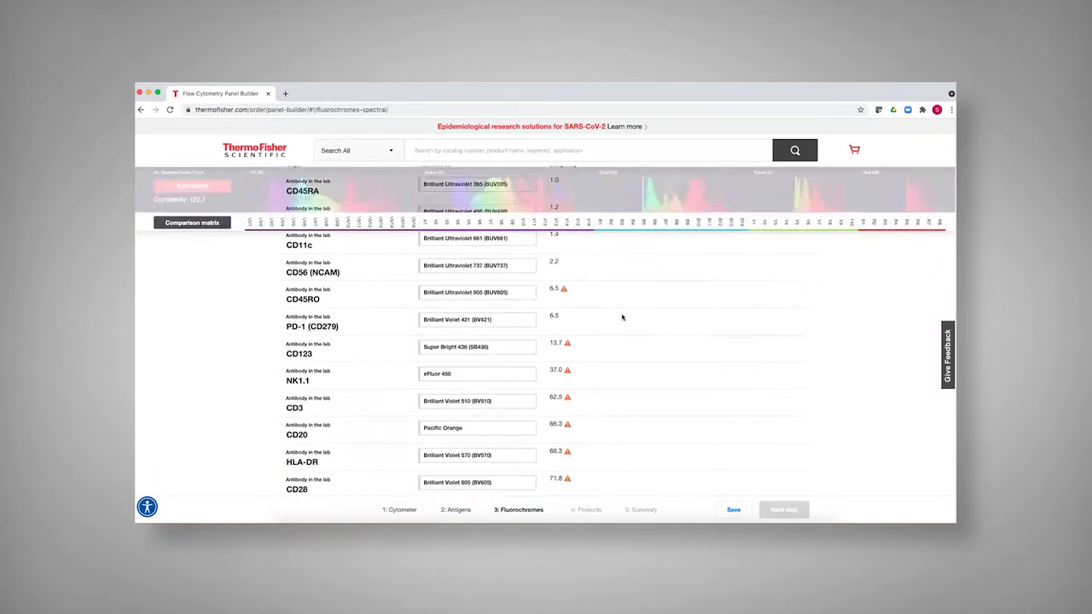
{"action": "scroll", "coordinate": [620, 314], "scroll_direction": "up", "scroll_amount": 5}
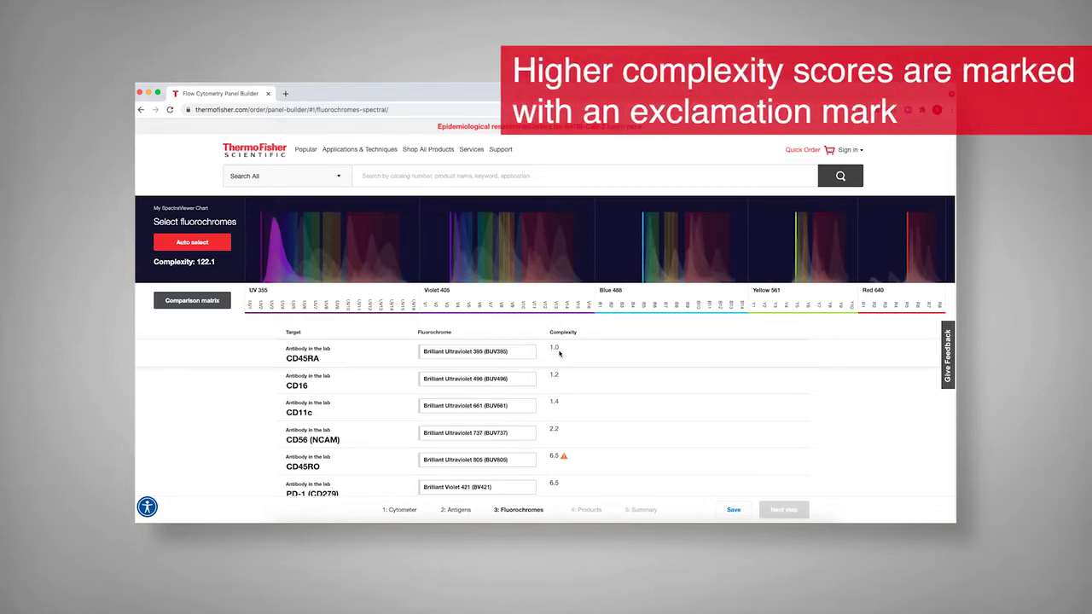
{"action": "scroll", "coordinate": [559, 353], "scroll_direction": "down", "scroll_amount": 3}
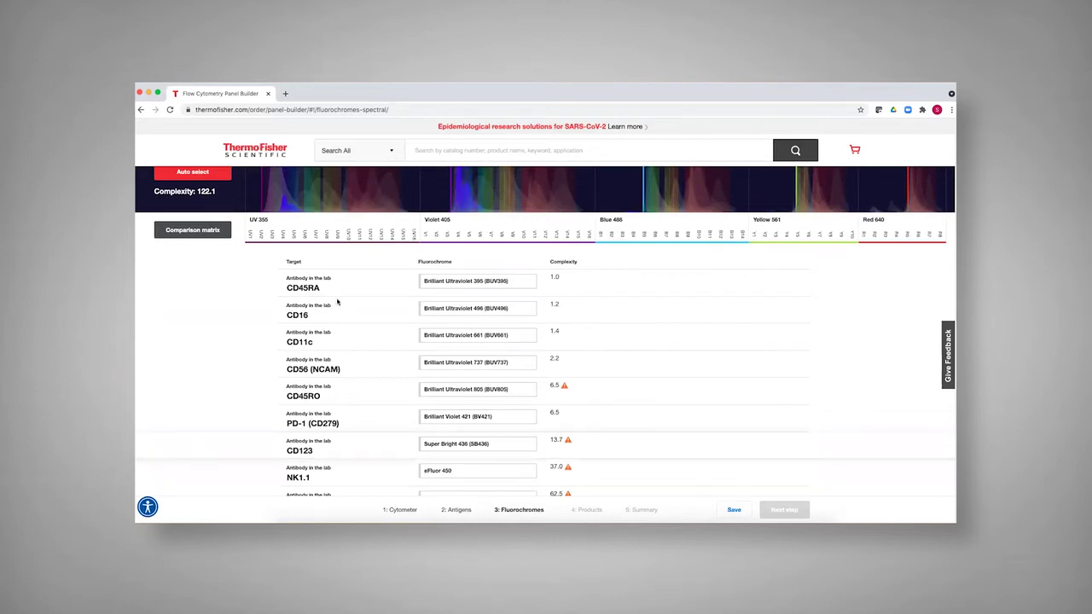
{"action": "left_click", "coordinate": [179, 232]}
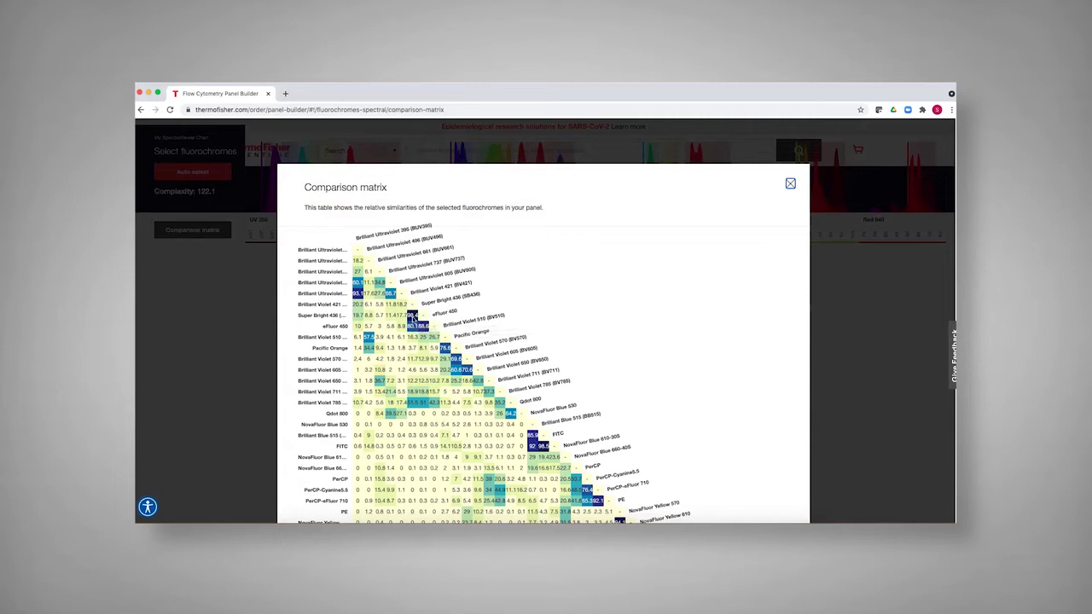
{"action": "mouse_move", "coordinate": [415, 323]}
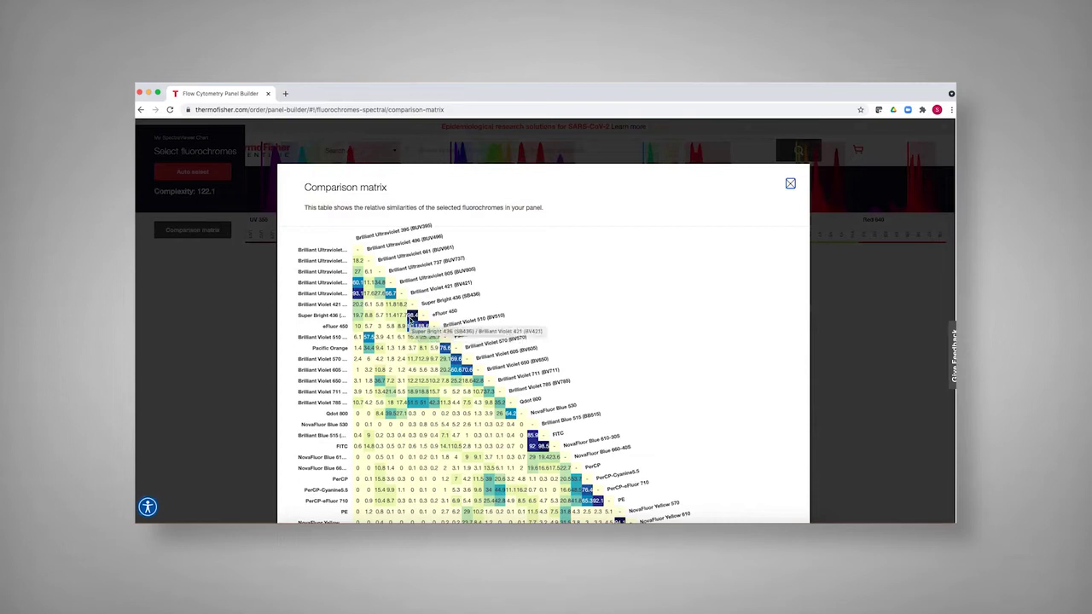
{"action": "scroll", "coordinate": [415, 325], "scroll_direction": "down", "scroll_amount": 3}
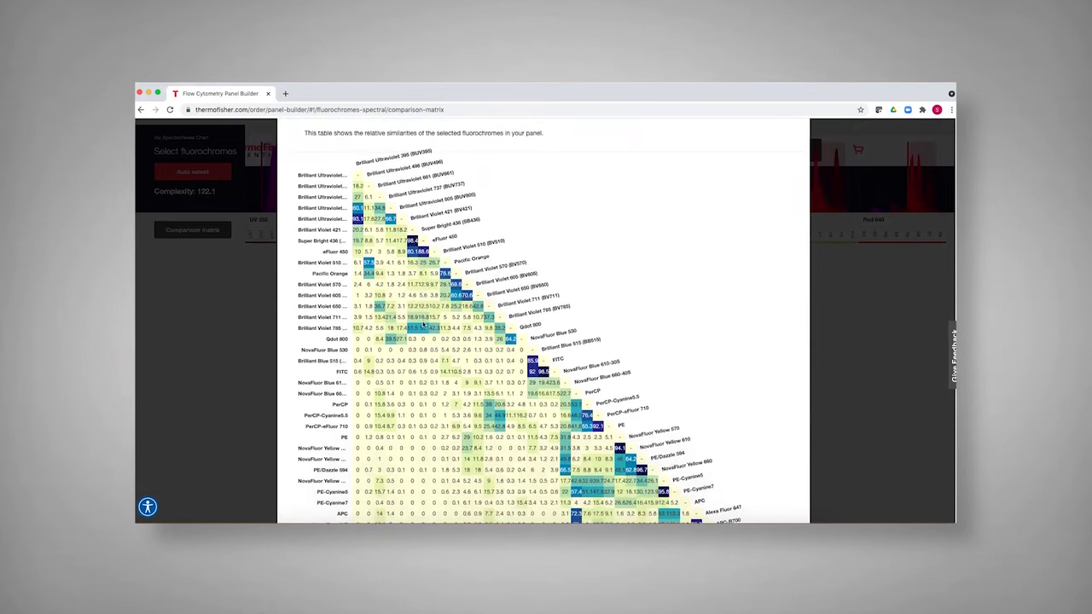
{"action": "scroll", "coordinate": [471, 333], "scroll_direction": "down", "scroll_amount": 1}
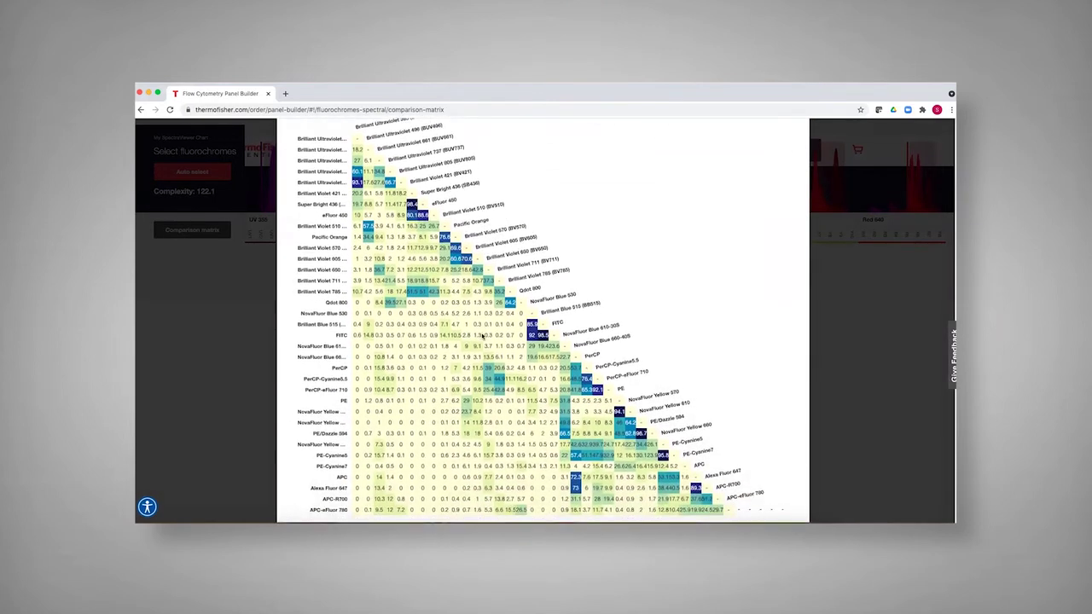
{"action": "scroll", "coordinate": [482, 337], "scroll_direction": "up", "scroll_amount": 2}
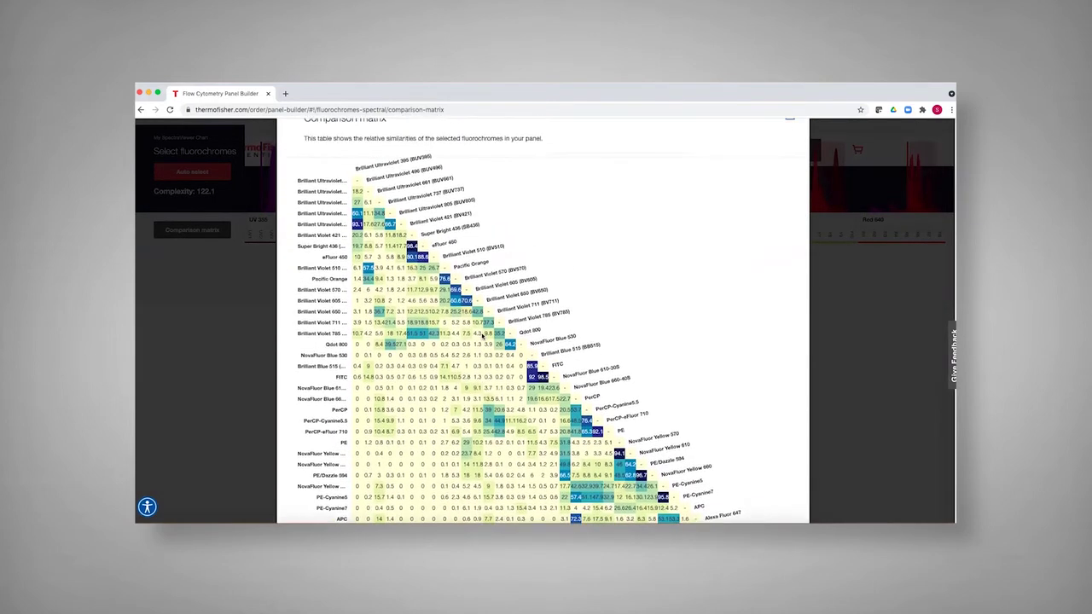
{"action": "scroll", "coordinate": [483, 337], "scroll_direction": "up", "scroll_amount": 2}
{"action": "left_click", "coordinate": [790, 140]}
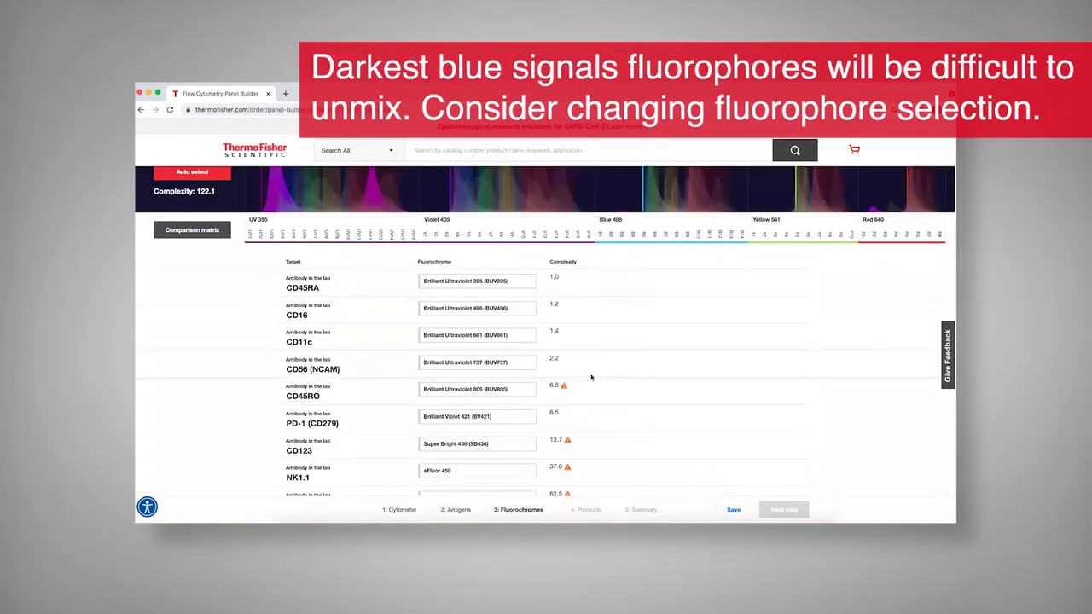
{"action": "scroll", "coordinate": [595, 377], "scroll_direction": "down", "scroll_amount": 1}
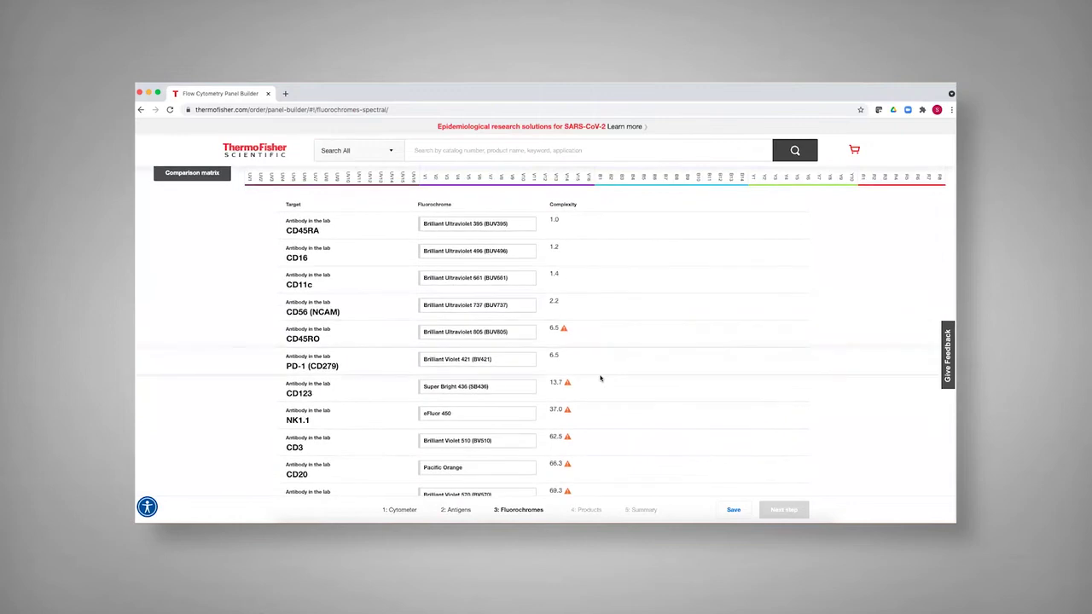
{"action": "scroll", "coordinate": [601, 378], "scroll_direction": "down", "scroll_amount": 1}
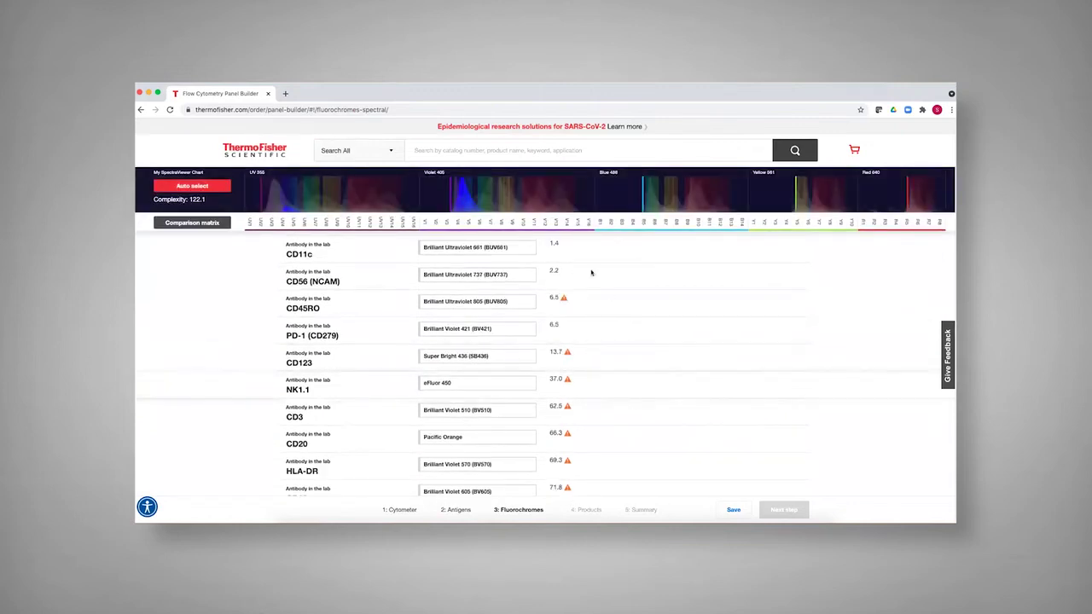
{"action": "mouse_move", "coordinate": [564, 304]}
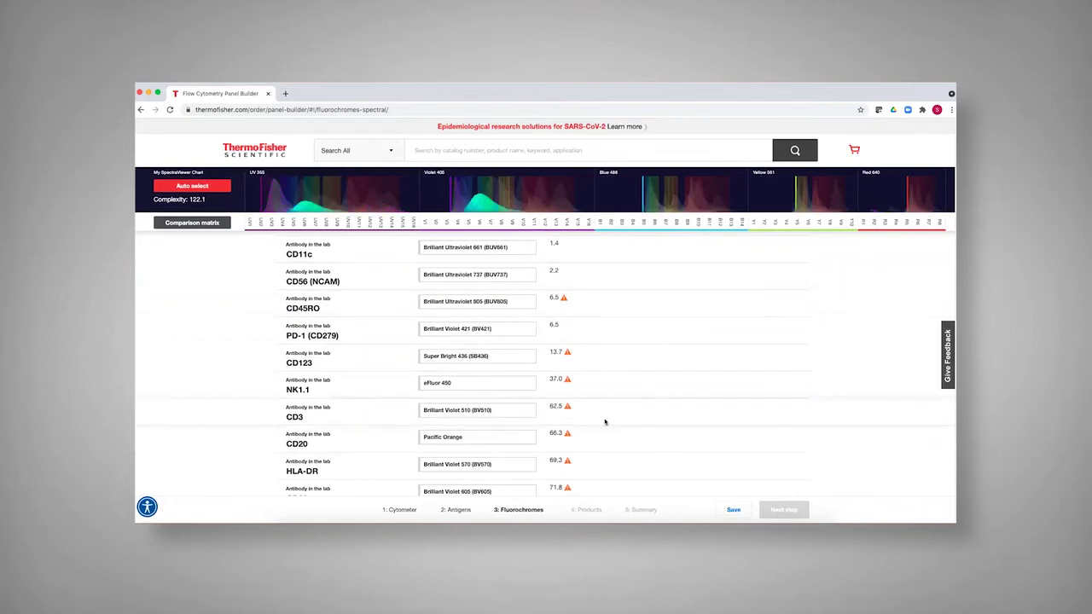
{"action": "scroll", "coordinate": [605, 422], "scroll_direction": "down", "scroll_amount": 2}
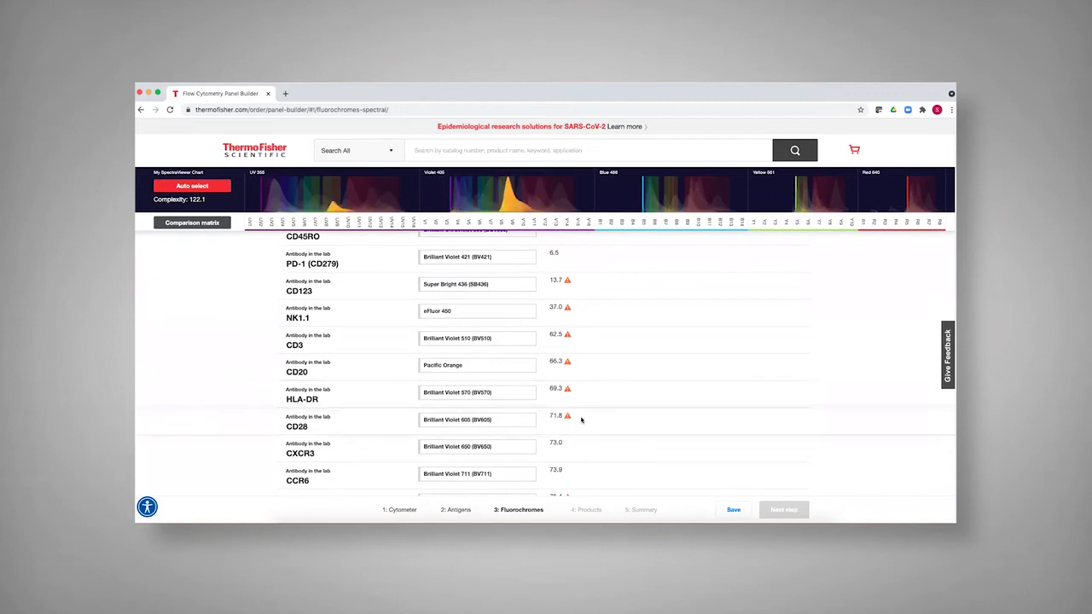
{"action": "scroll", "coordinate": [582, 421], "scroll_direction": "down", "scroll_amount": 5}
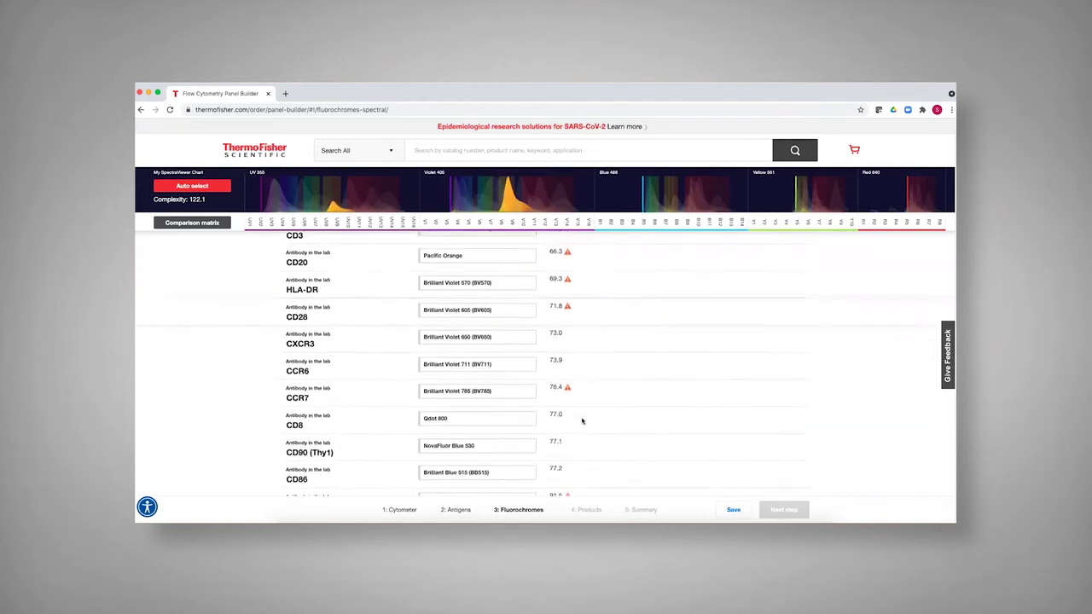
{"action": "scroll", "coordinate": [583, 421], "scroll_direction": "down", "scroll_amount": 1}
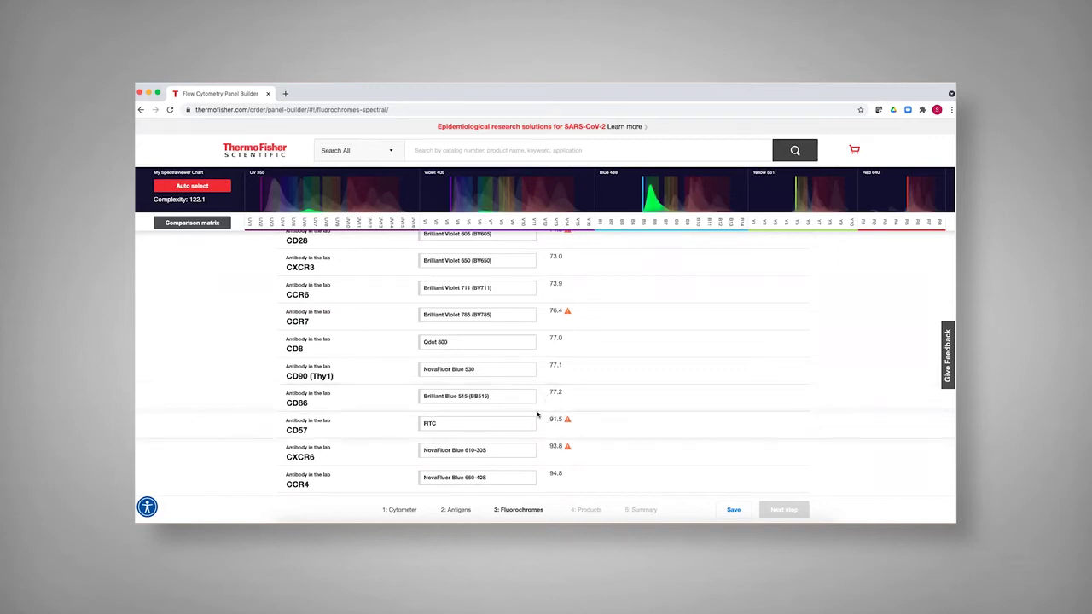
{"action": "mouse_move", "coordinate": [567, 418]}
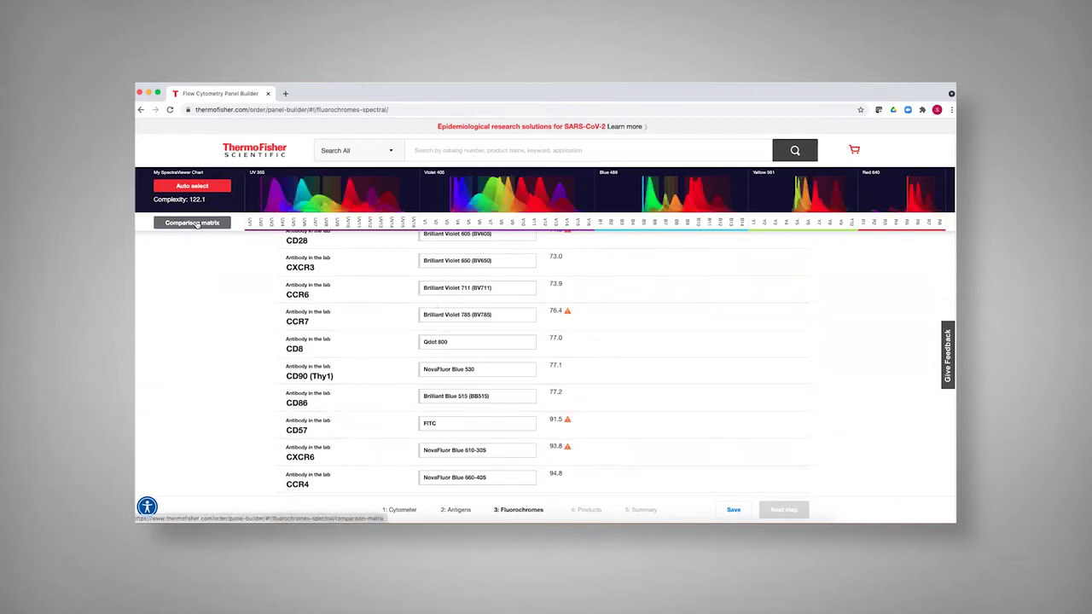
Show the comparison matrix, where FITC and Brilliant Blue 515 rate 98.5 similarity.
{"action": "left_click", "coordinate": [194, 223]}
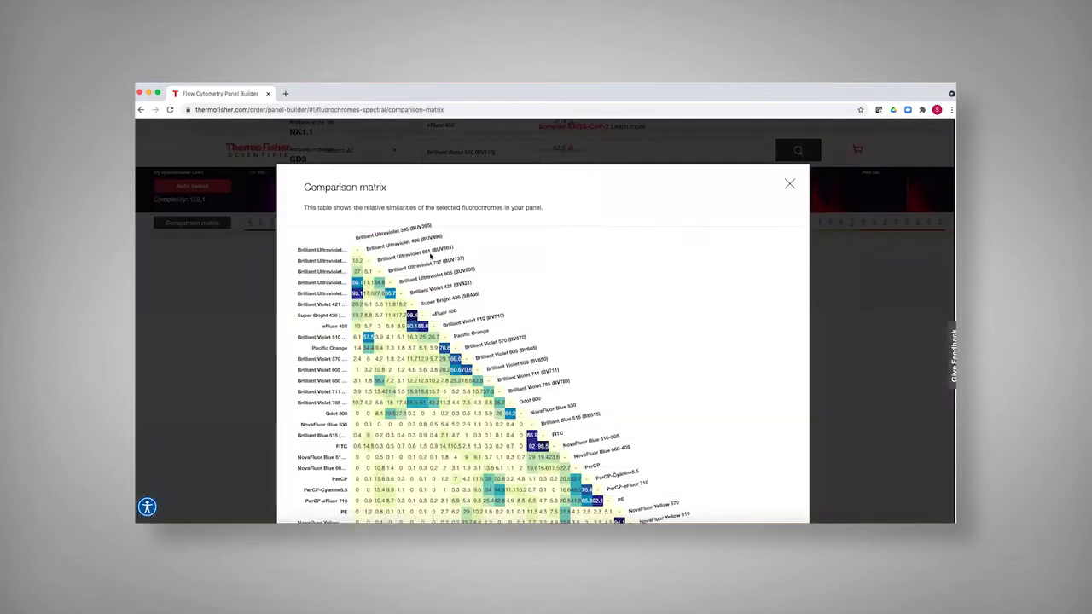
{"action": "scroll", "coordinate": [620, 320], "scroll_direction": "down", "scroll_amount": 3}
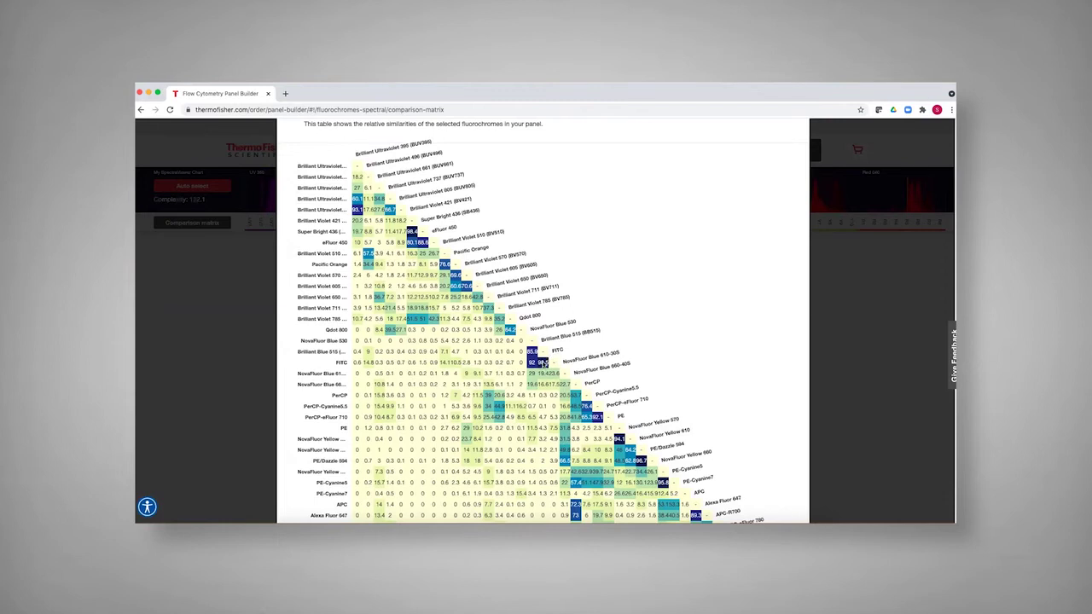
{"action": "mouse_move", "coordinate": [544, 363]}
{"action": "scroll", "coordinate": [546, 268], "scroll_direction": "up", "scroll_amount": 3}
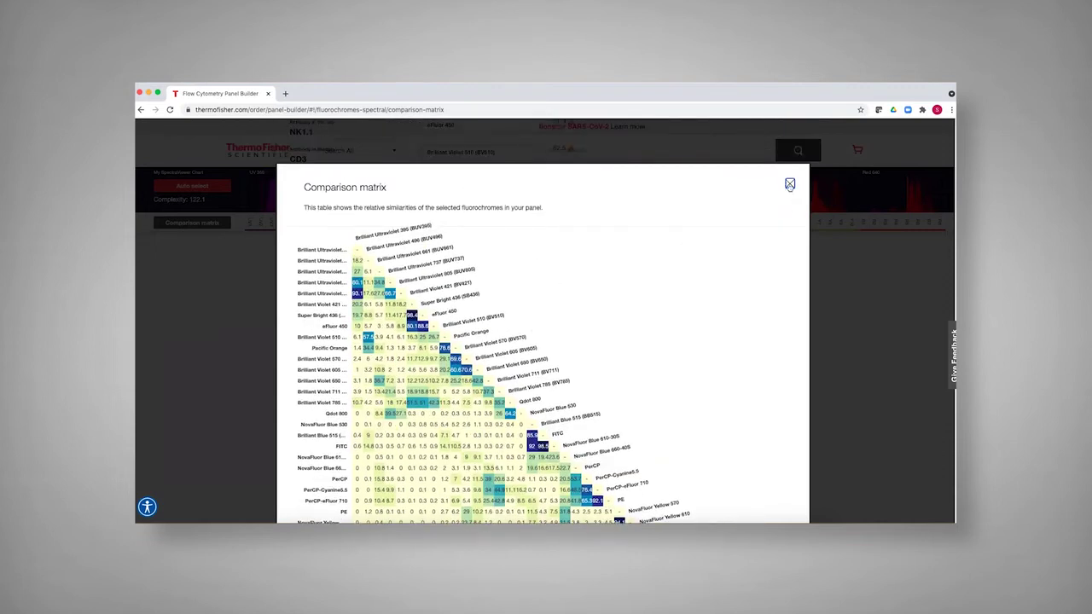
Close the fluorochrome comparison matrix.
{"action": "left_click", "coordinate": [790, 185]}
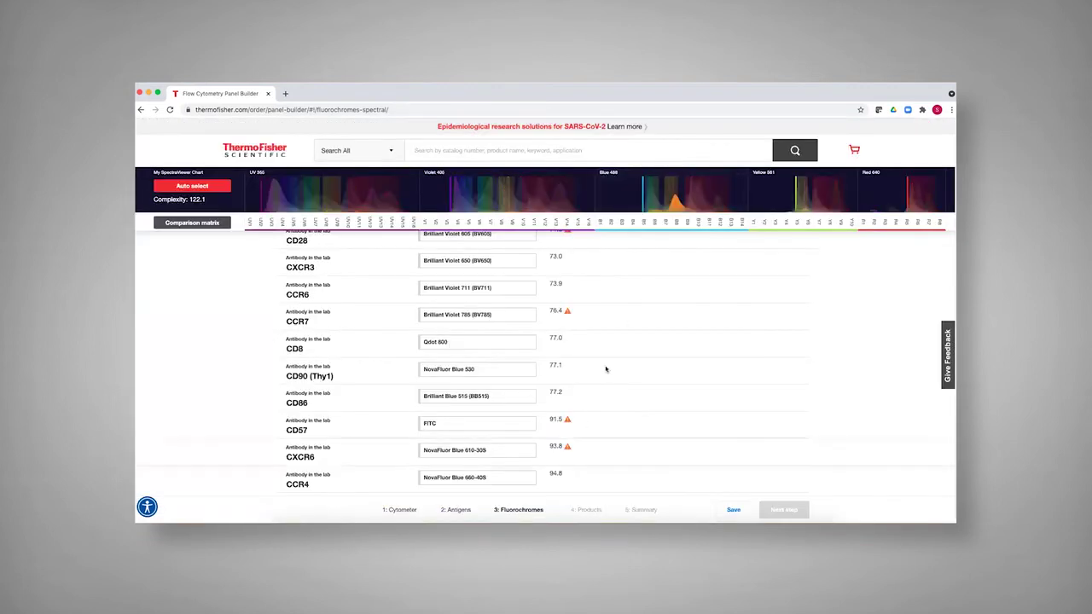
{"action": "scroll", "coordinate": [653, 329], "scroll_direction": "down", "scroll_amount": 1}
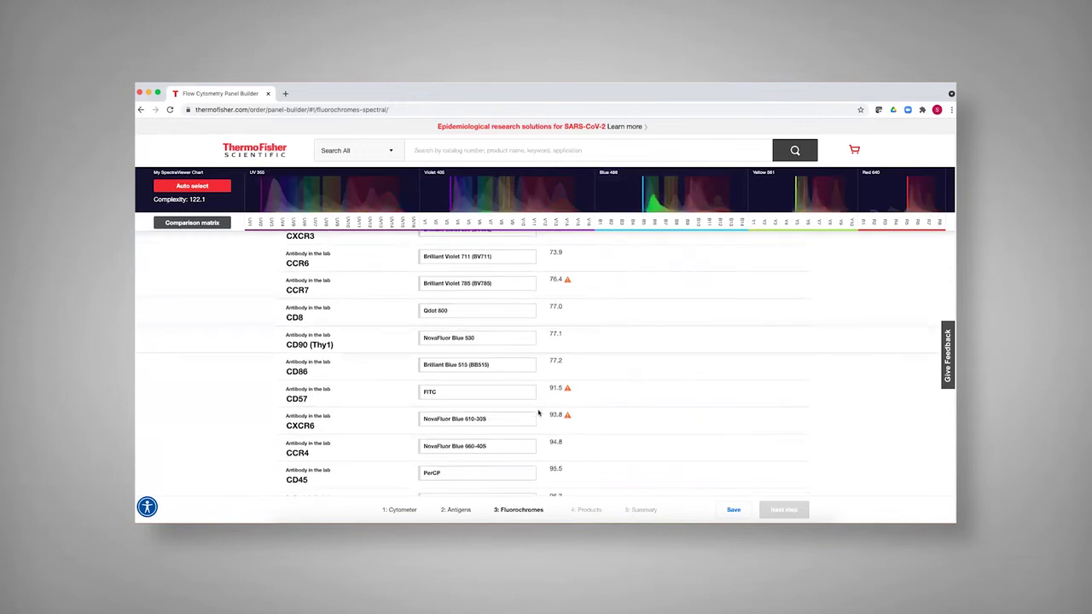
{"action": "scroll", "coordinate": [361, 398], "scroll_direction": "down", "scroll_amount": 1}
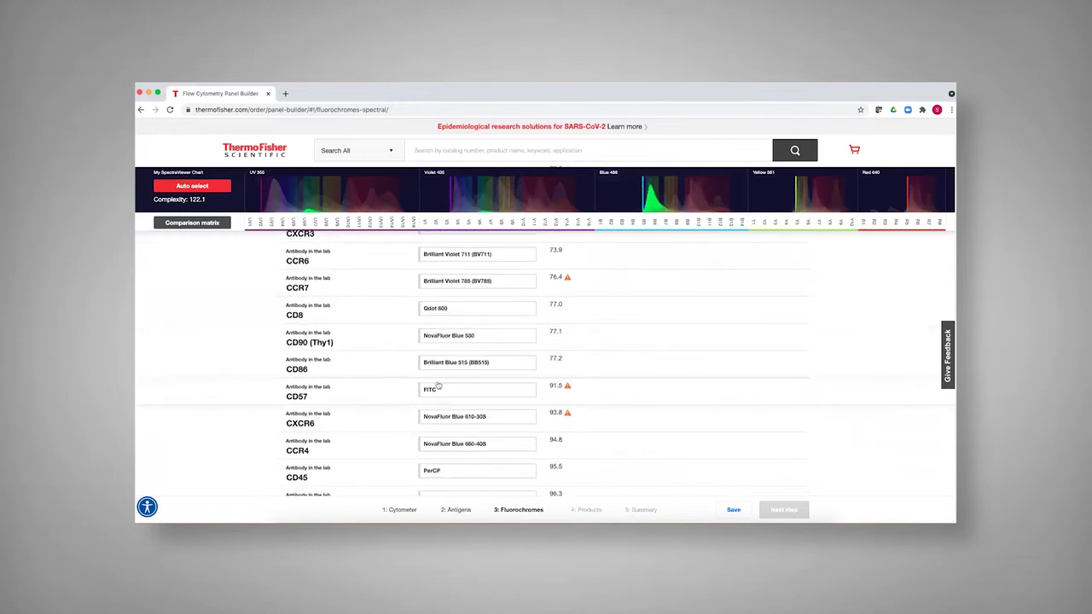
Review antibodies on 2: Antigens through CD90 (Thy1)/NovaFluor Blue 530, then continue to Fluorochromes.
{"action": "left_click", "coordinate": [457, 512]}
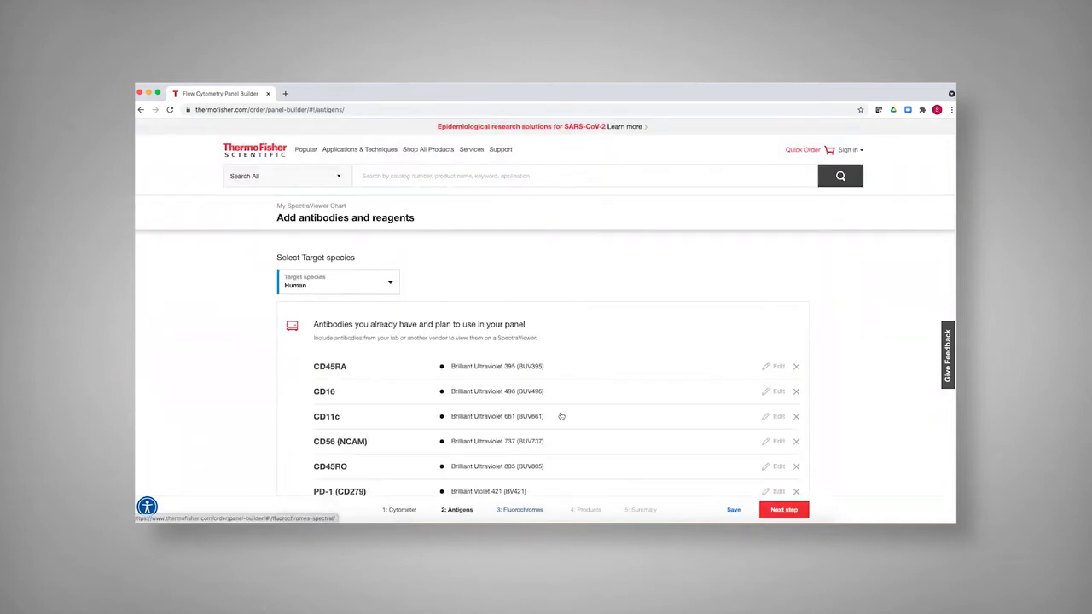
{"action": "scroll", "coordinate": [561, 416], "scroll_direction": "down", "scroll_amount": 7}
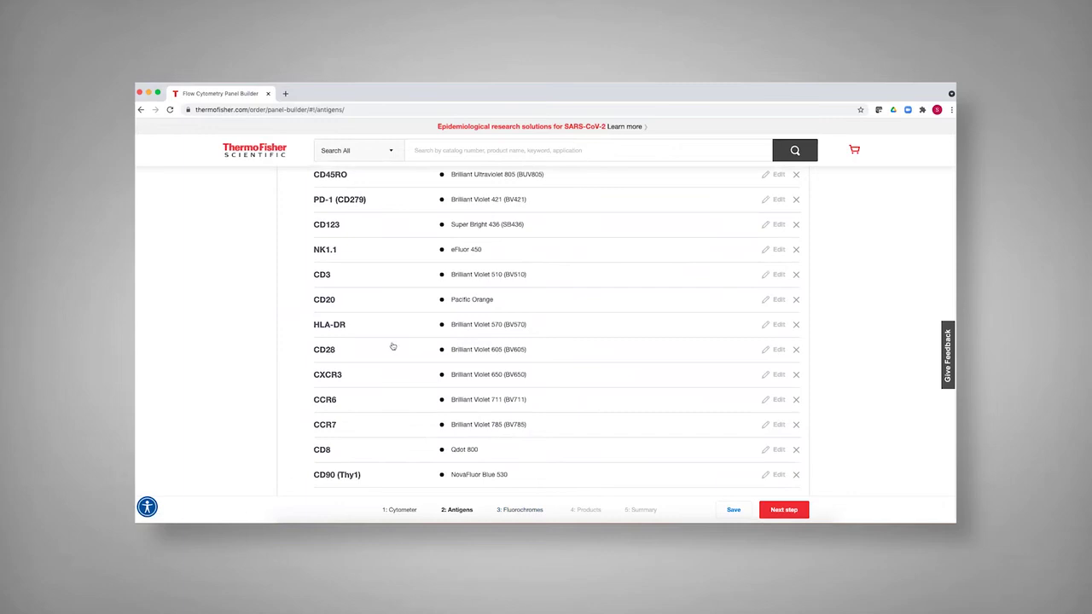
{"action": "left_click", "coordinate": [783, 510]}
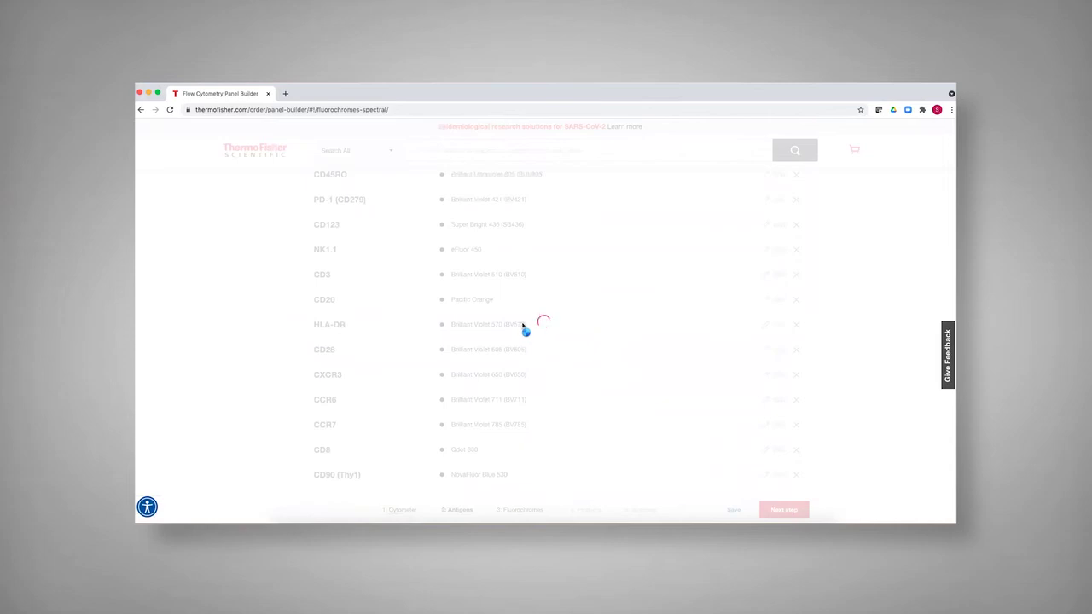
Show the unassigned rows: Human IgD, CXCR5, Viability, CD14 and CD4.
{"action": "scroll", "coordinate": [631, 366], "scroll_direction": "down", "scroll_amount": 3}
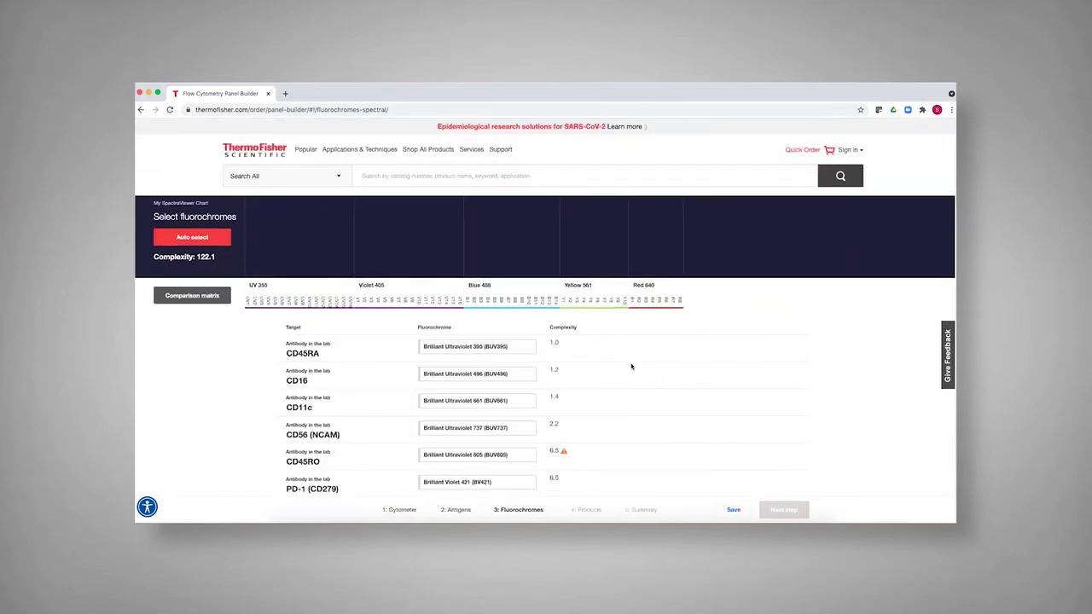
{"action": "scroll", "coordinate": [630, 367], "scroll_direction": "down", "scroll_amount": 15}
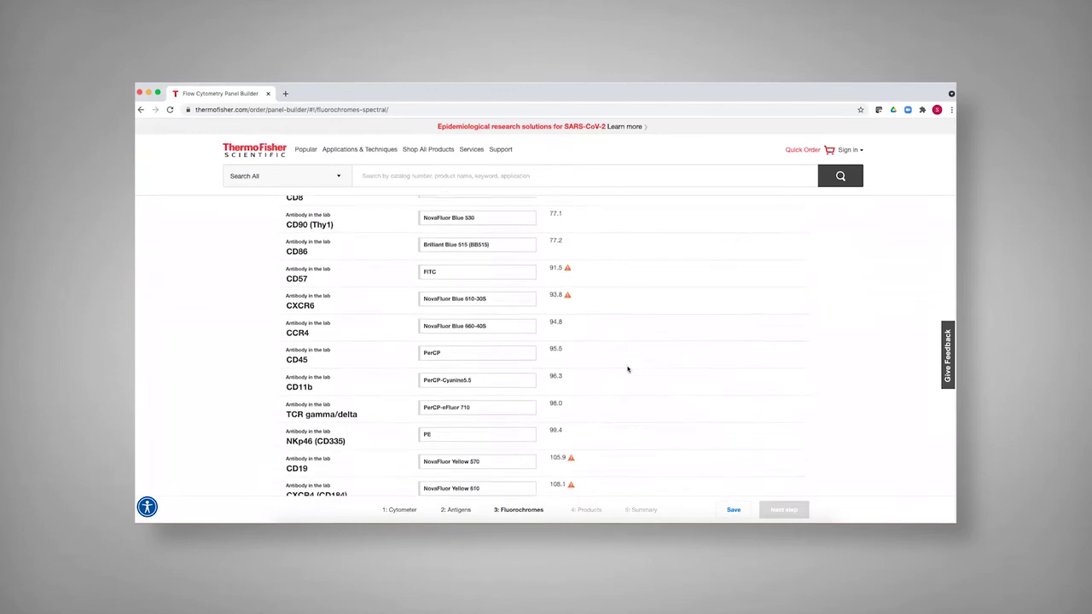
{"action": "scroll", "coordinate": [628, 369], "scroll_direction": "down", "scroll_amount": 5}
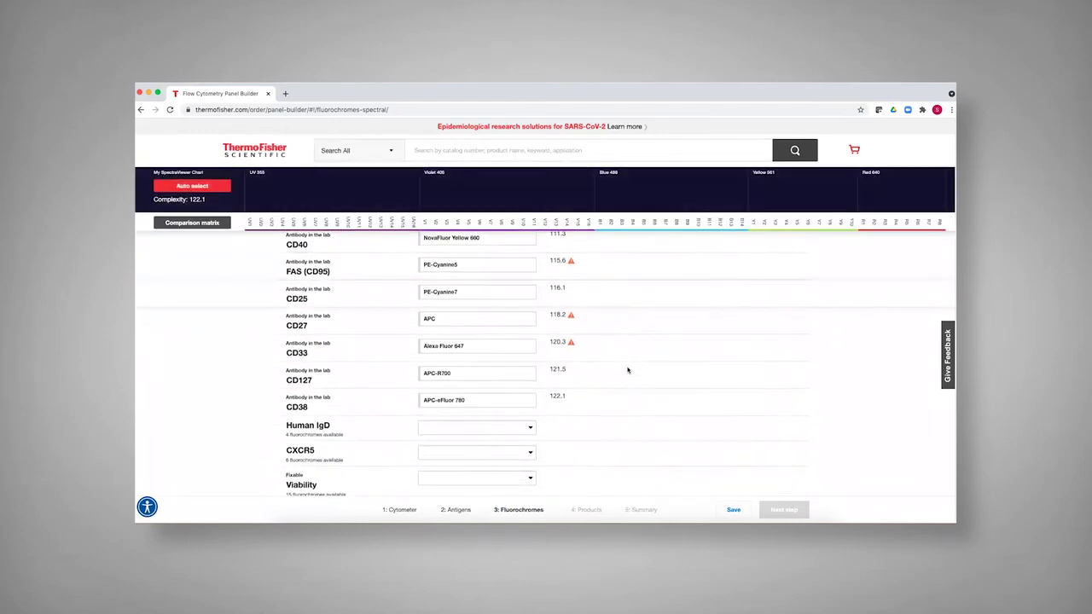
{"action": "scroll", "coordinate": [628, 369], "scroll_direction": "down", "scroll_amount": 1}
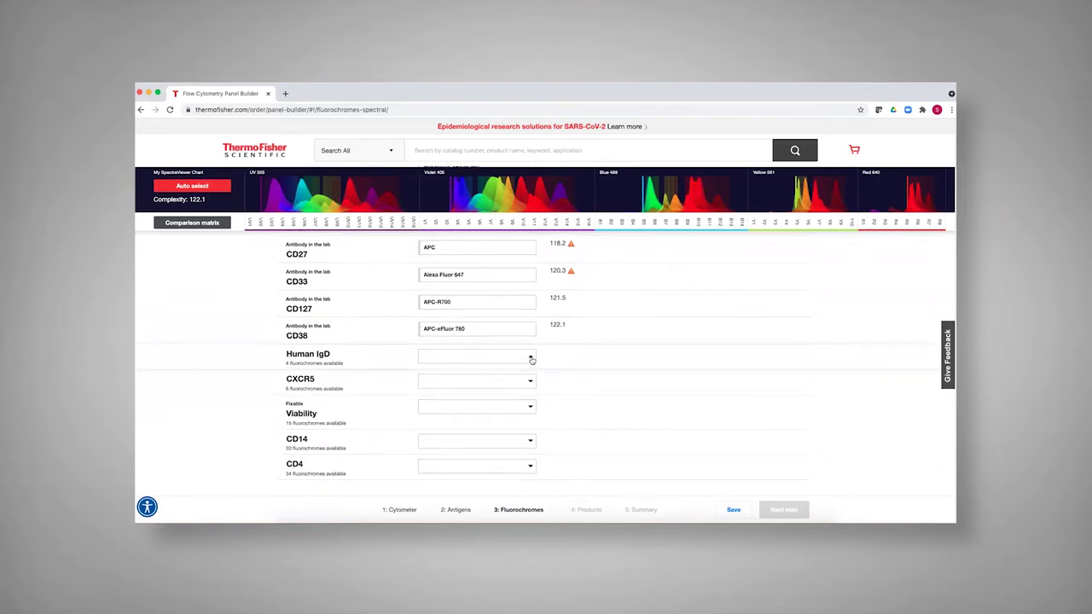
{"action": "left_click", "coordinate": [531, 359]}
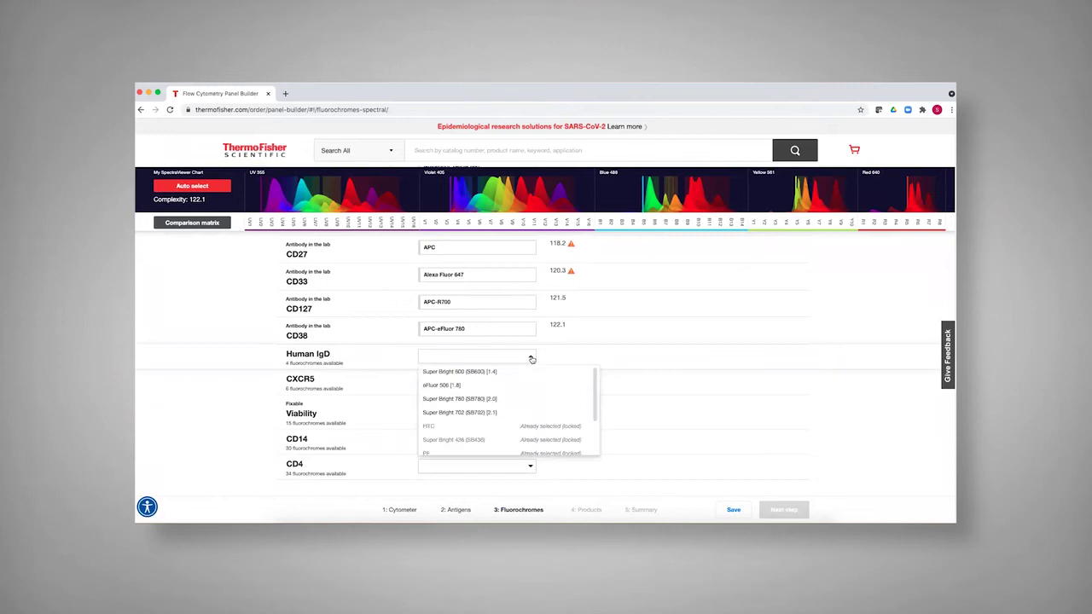
{"action": "left_click", "coordinate": [530, 360]}
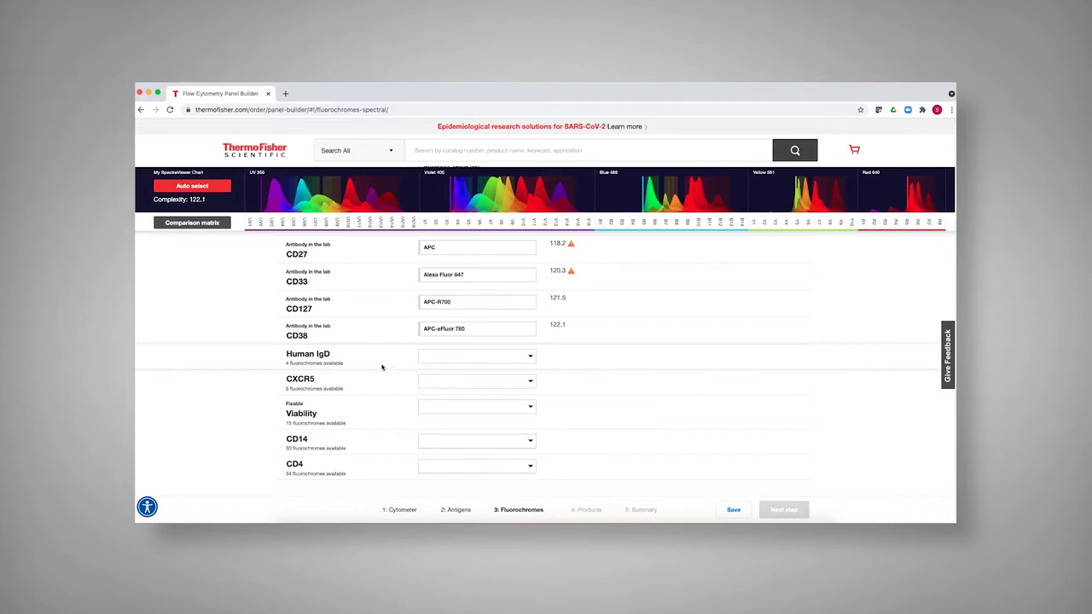
{"action": "left_click", "coordinate": [531, 358]}
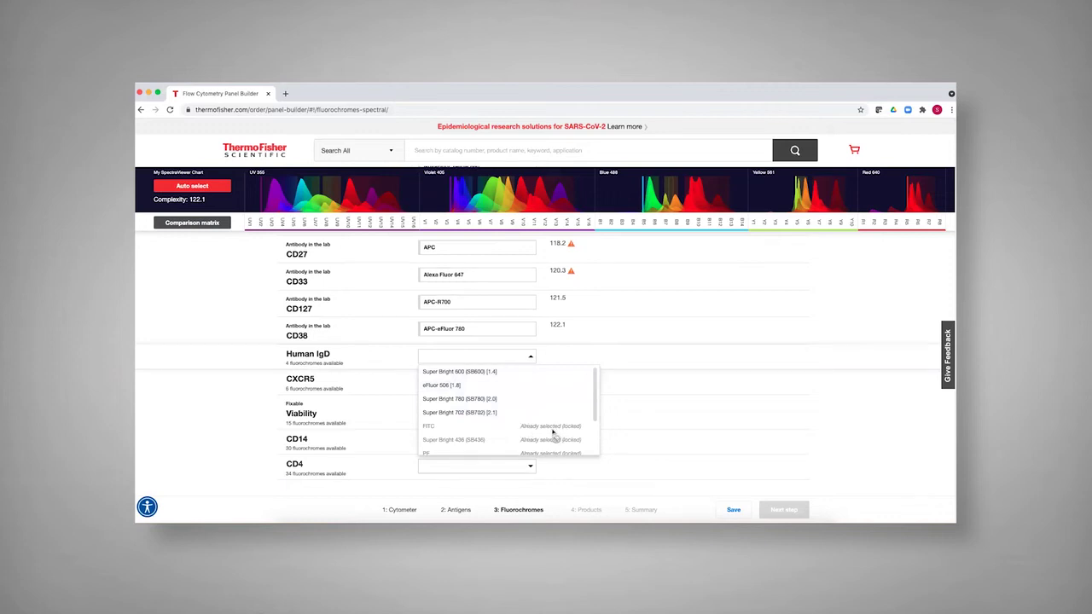
{"action": "scroll", "coordinate": [557, 431], "scroll_direction": "down", "scroll_amount": 3}
{"action": "scroll", "coordinate": [552, 433], "scroll_direction": "up", "scroll_amount": 1}
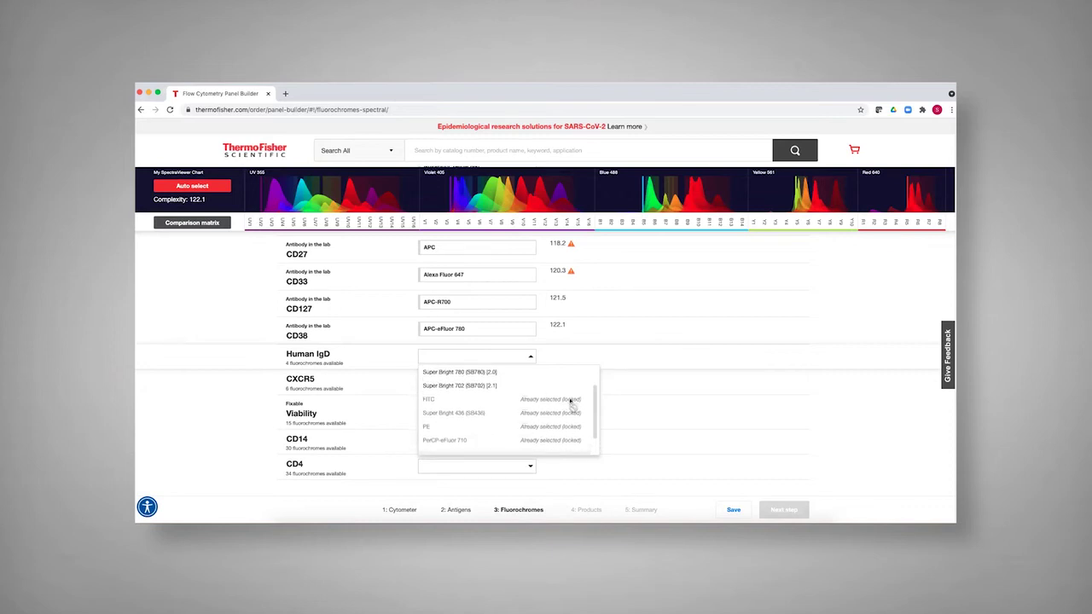
{"action": "left_click", "coordinate": [570, 354]}
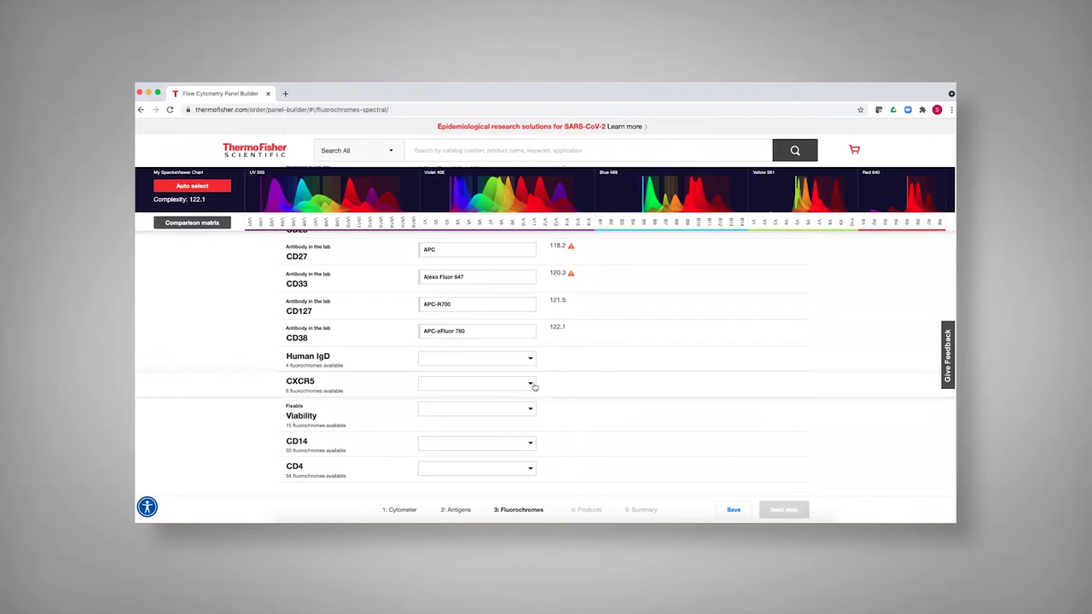
{"action": "left_click", "coordinate": [529, 386]}
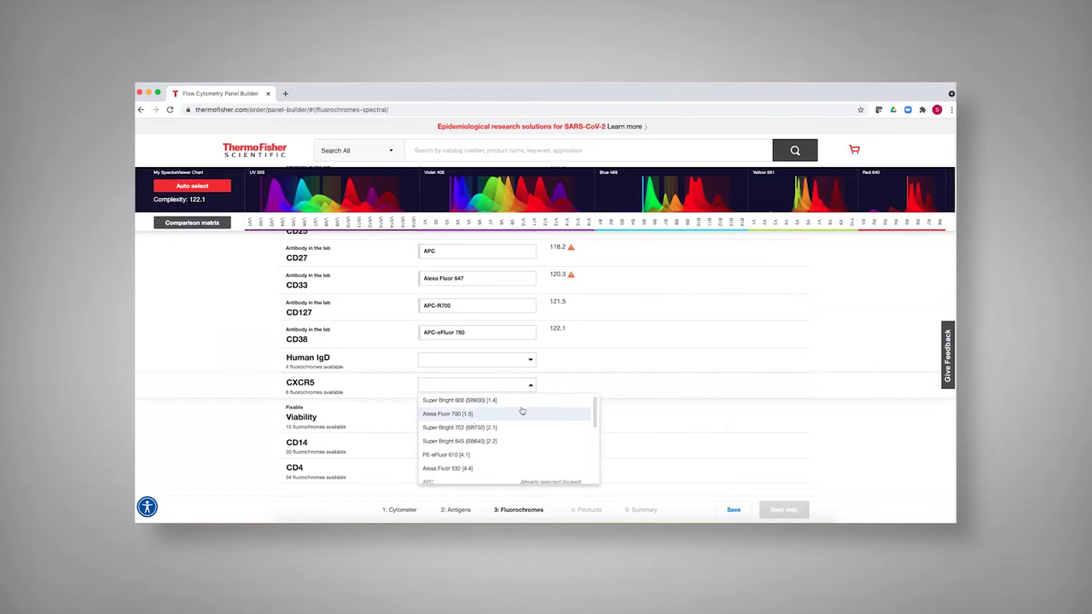
{"action": "left_click", "coordinate": [198, 272]}
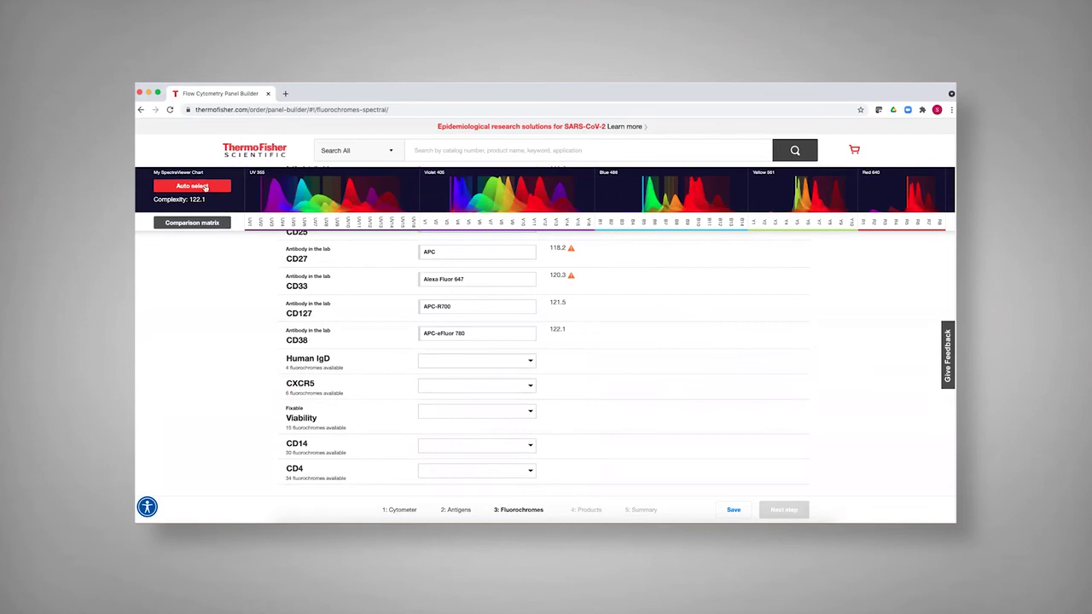
Auto-select fluorochromes for Human IgD, CXCR5, CD14 and CD4, reaching complexity 127.9.
{"action": "left_click", "coordinate": [205, 187]}
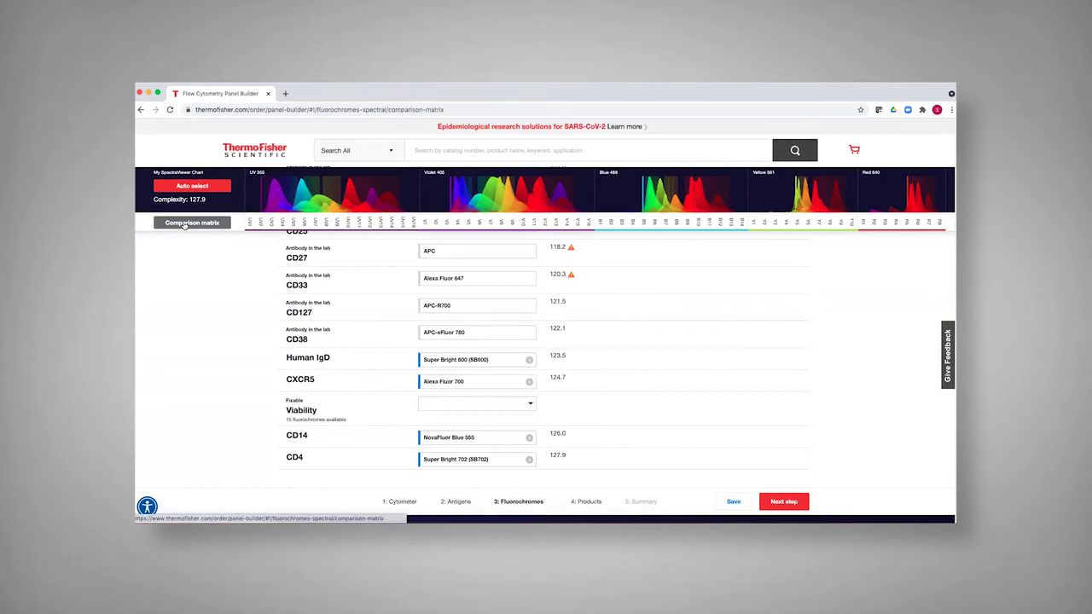
{"action": "left_click", "coordinate": [183, 223]}
{"action": "scroll", "coordinate": [537, 401], "scroll_direction": "down", "scroll_amount": 2}
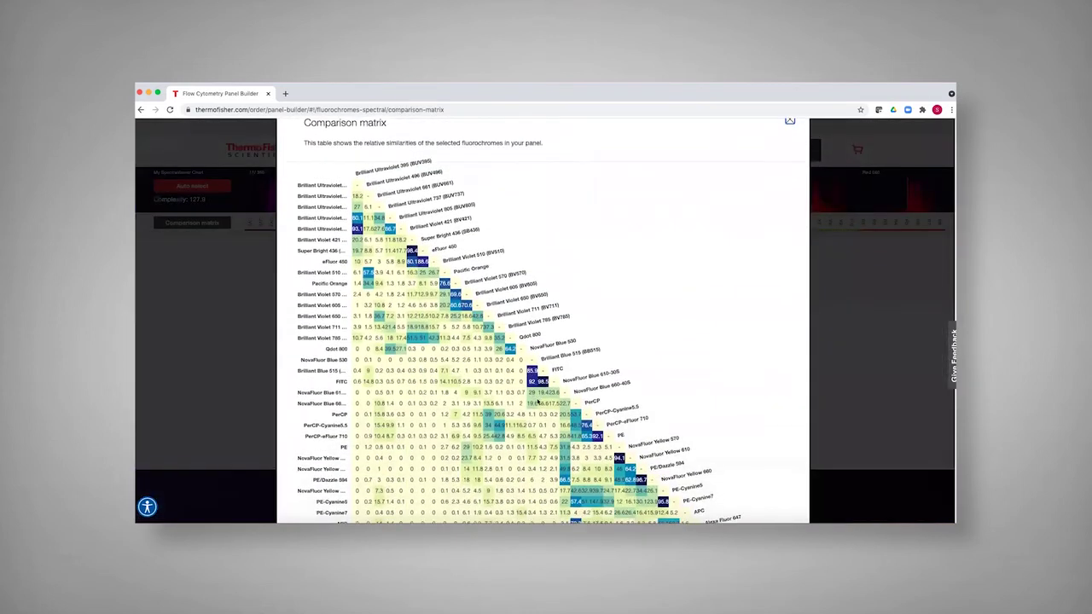
{"action": "scroll", "coordinate": [537, 401], "scroll_direction": "down", "scroll_amount": 2}
{"action": "scroll", "coordinate": [537, 404], "scroll_direction": "down", "scroll_amount": 1}
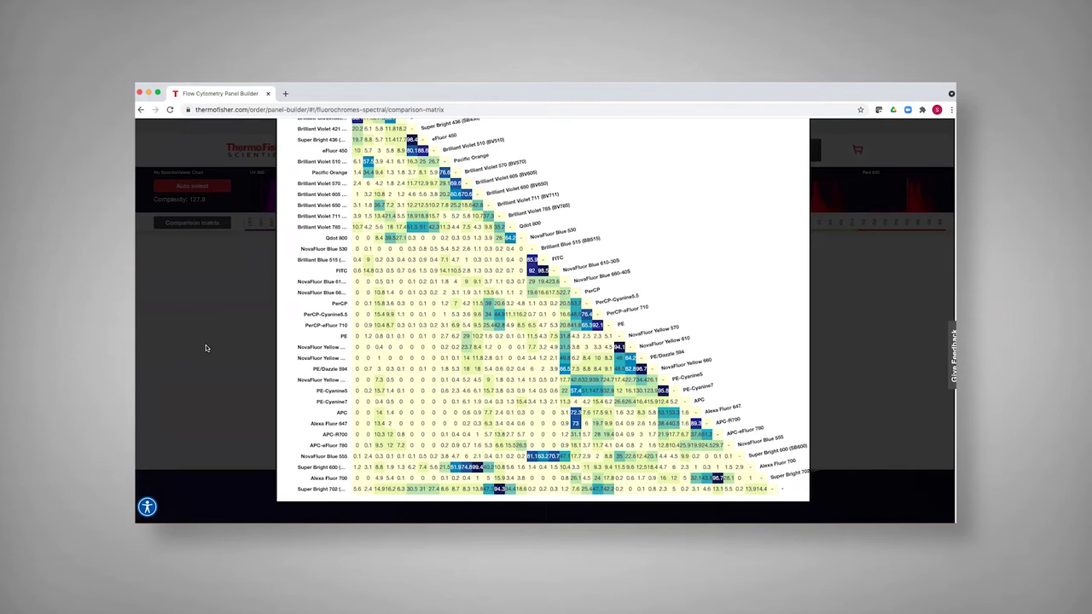
{"action": "scroll", "coordinate": [512, 358], "scroll_direction": "up", "scroll_amount": 5}
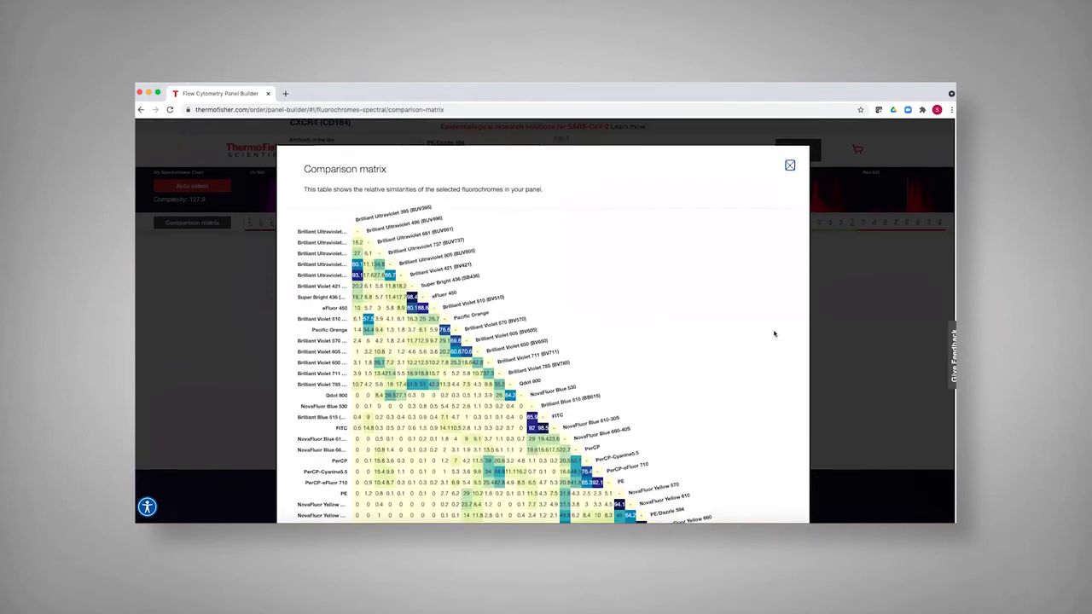
{"action": "left_click", "coordinate": [789, 165]}
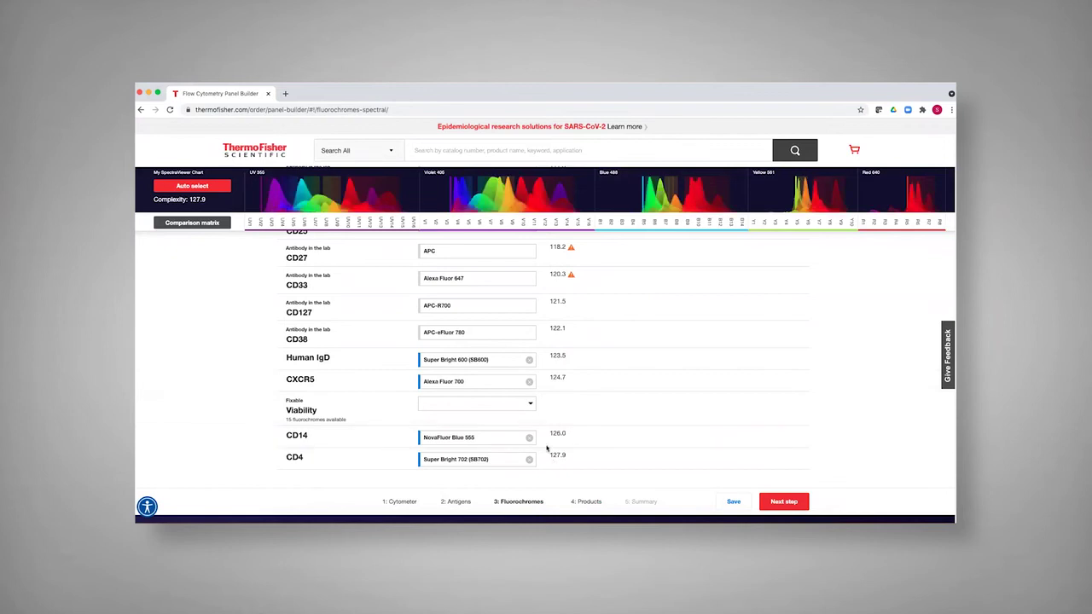
Give the Viability stain Fixable Viability Dye eFluor 455UV.
{"action": "left_click", "coordinate": [530, 406]}
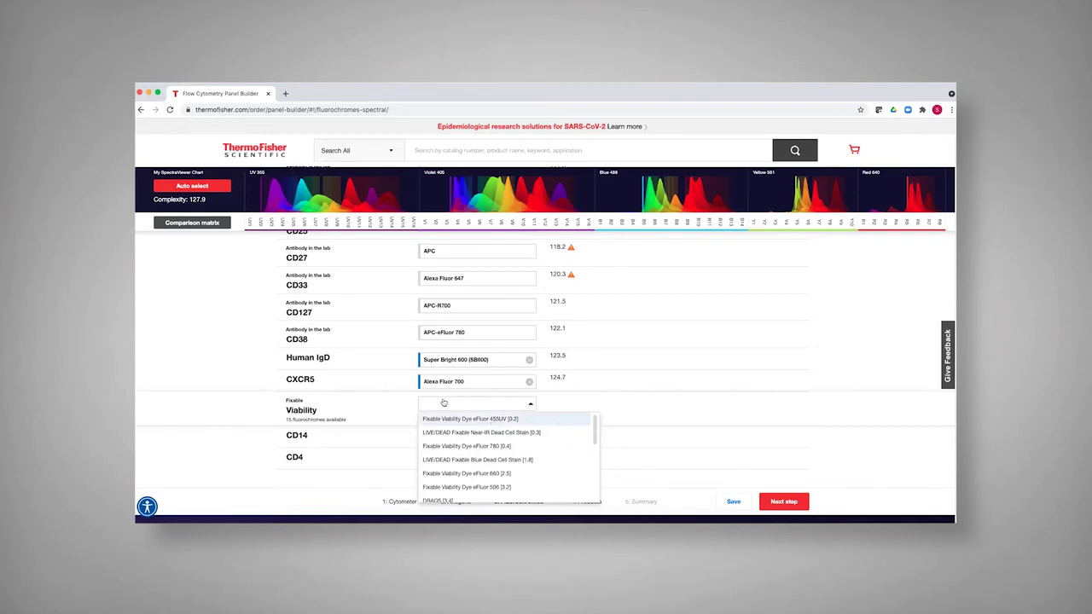
{"action": "left_click", "coordinate": [581, 421]}
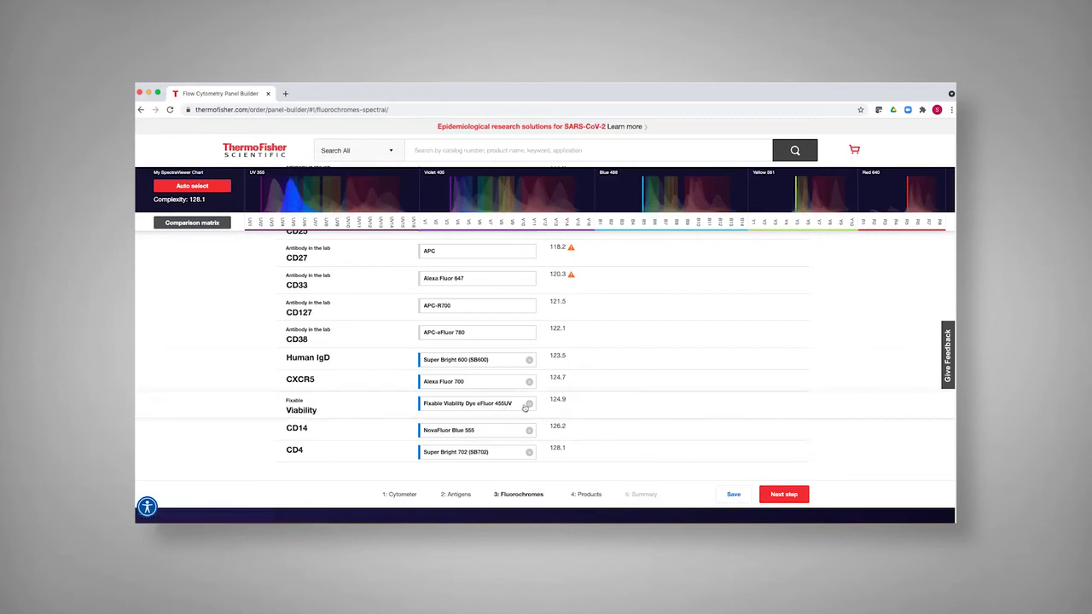
Go to the Products step and select the 100-test CD14 NovaFluor Blue 555 antibody.
{"action": "left_click", "coordinate": [783, 495]}
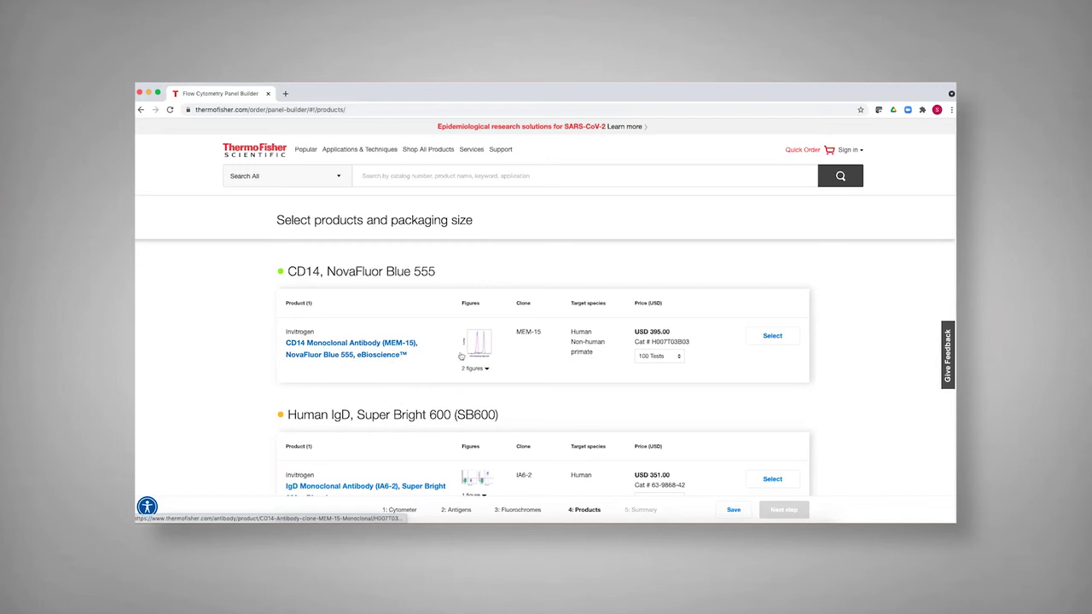
{"action": "left_click", "coordinate": [671, 359]}
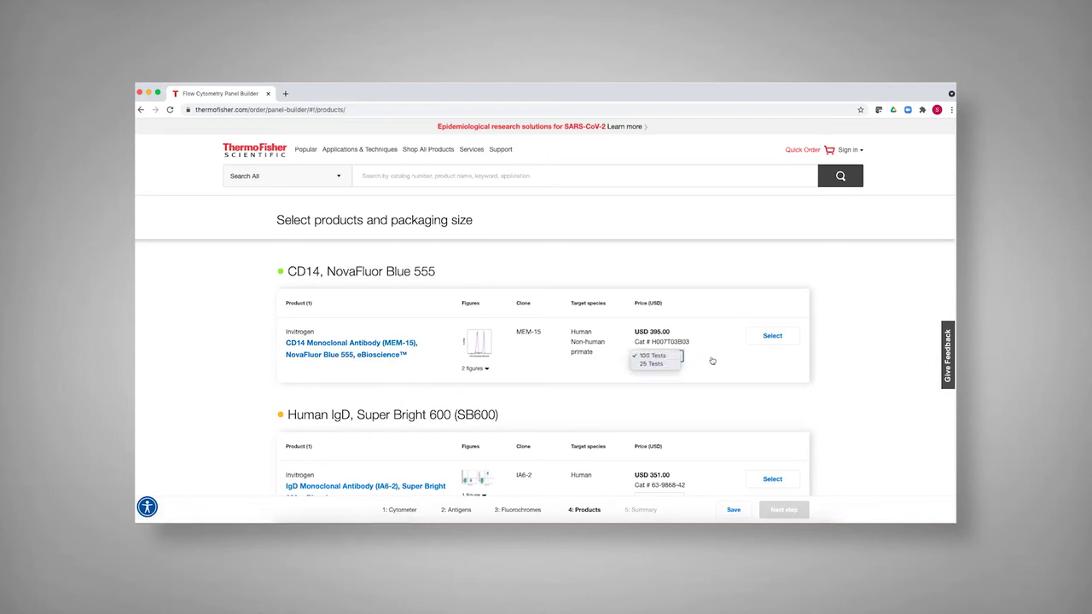
{"action": "left_click", "coordinate": [707, 360]}
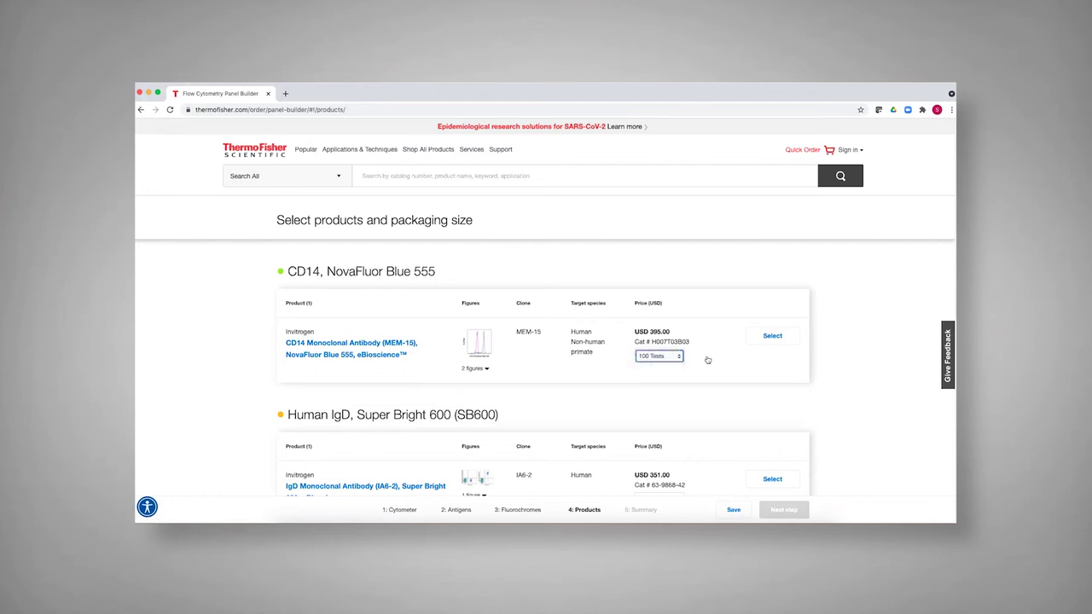
{"action": "left_click", "coordinate": [774, 337]}
Select the IgD Super Bright 600 and 100-test CXCR5 Alexa Fluor 700 antibodies.
{"action": "scroll", "coordinate": [725, 361], "scroll_direction": "down", "scroll_amount": 3}
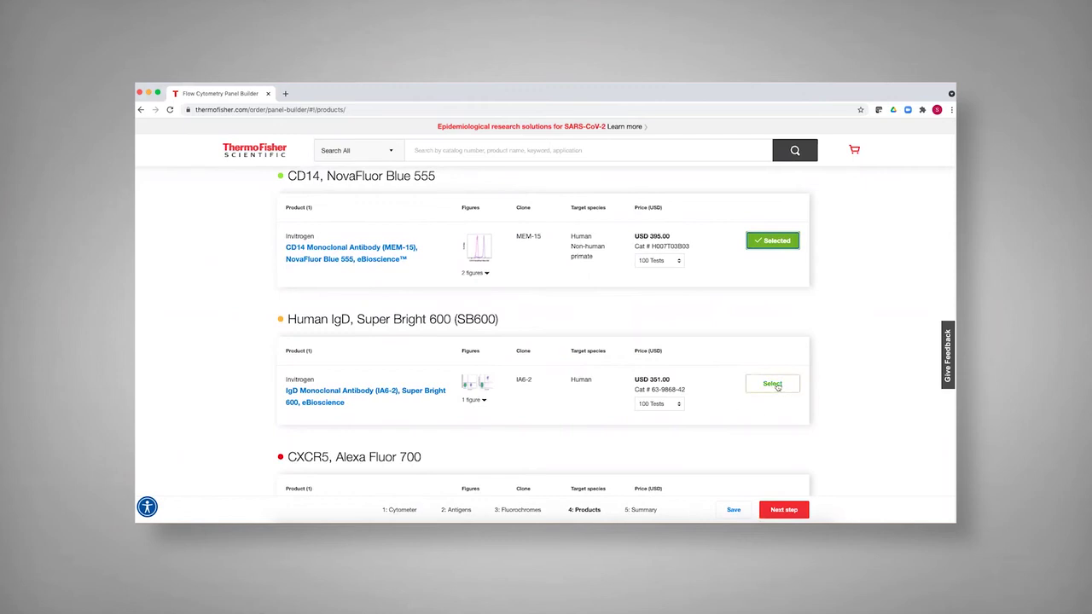
{"action": "left_click", "coordinate": [773, 384]}
{"action": "scroll", "coordinate": [652, 380], "scroll_direction": "down", "scroll_amount": 3}
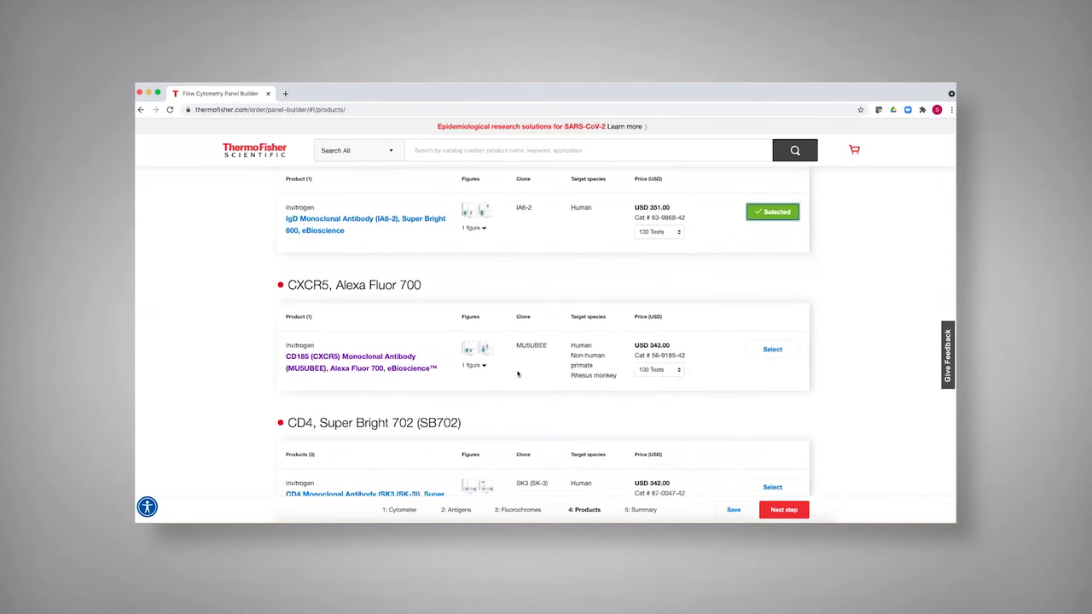
{"action": "left_click", "coordinate": [355, 359]}
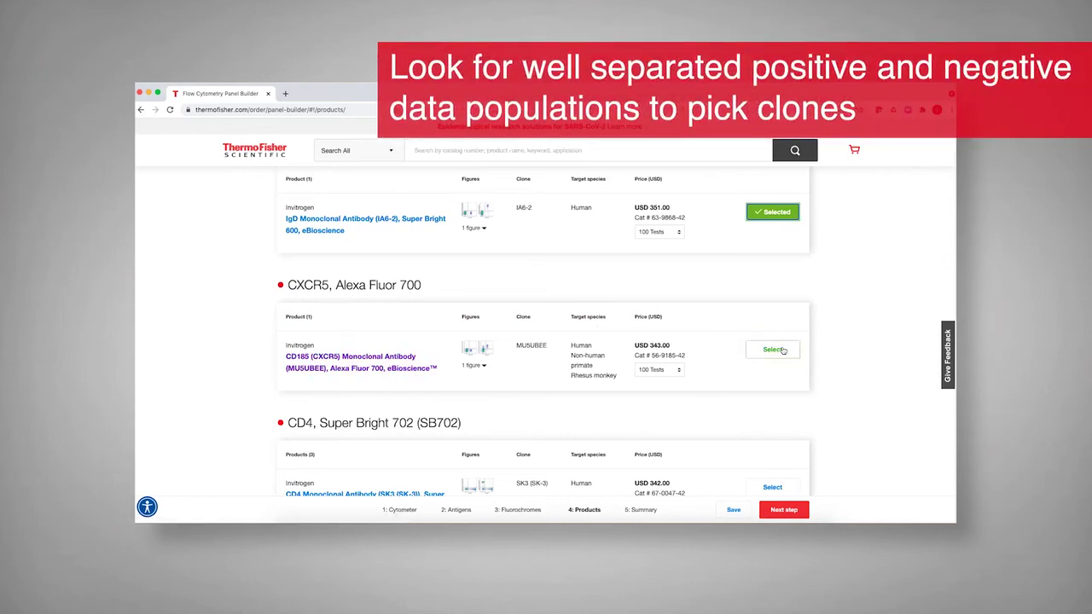
{"action": "left_click", "coordinate": [673, 371]}
{"action": "left_click", "coordinate": [708, 367]}
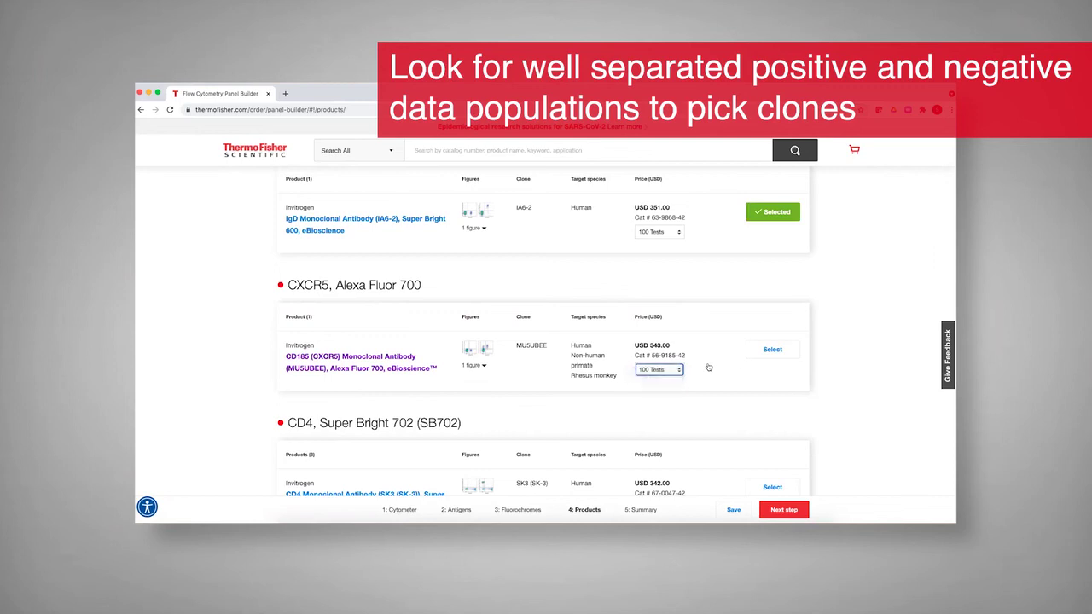
{"action": "left_click", "coordinate": [751, 355]}
Compare the OKT4 and SK3 CD4 clones' flow testing data.
{"action": "scroll", "coordinate": [744, 359], "scroll_direction": "down", "scroll_amount": 5}
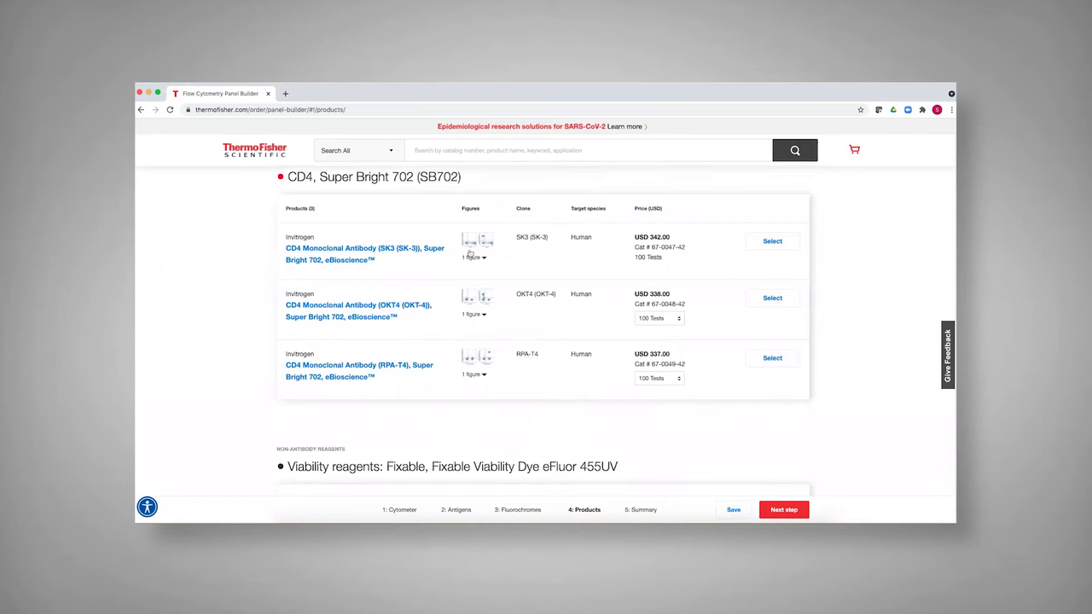
{"action": "left_click", "coordinate": [480, 298]}
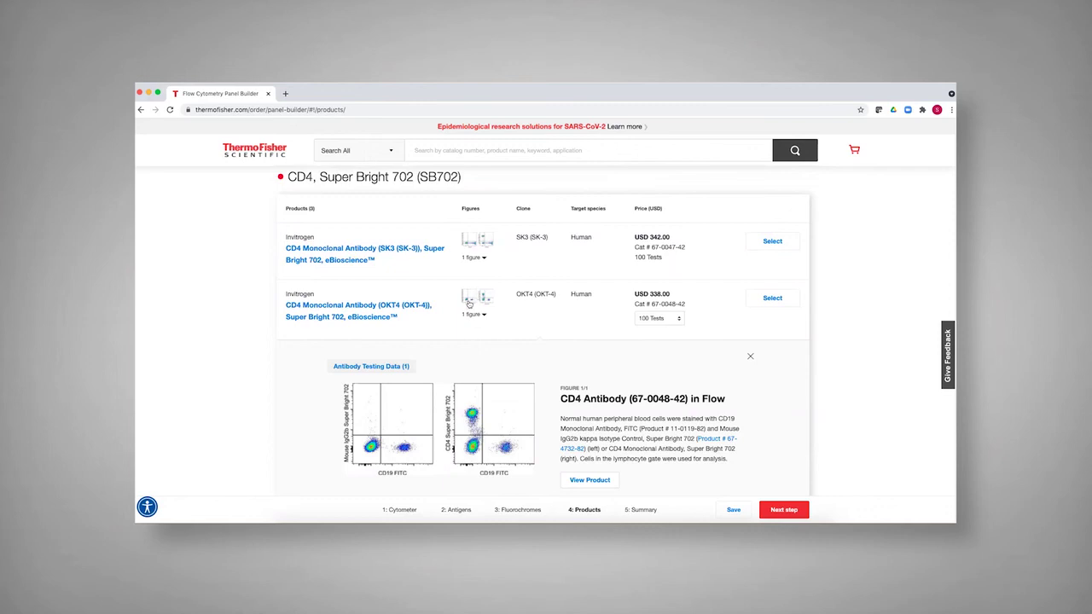
{"action": "left_click", "coordinate": [478, 245]}
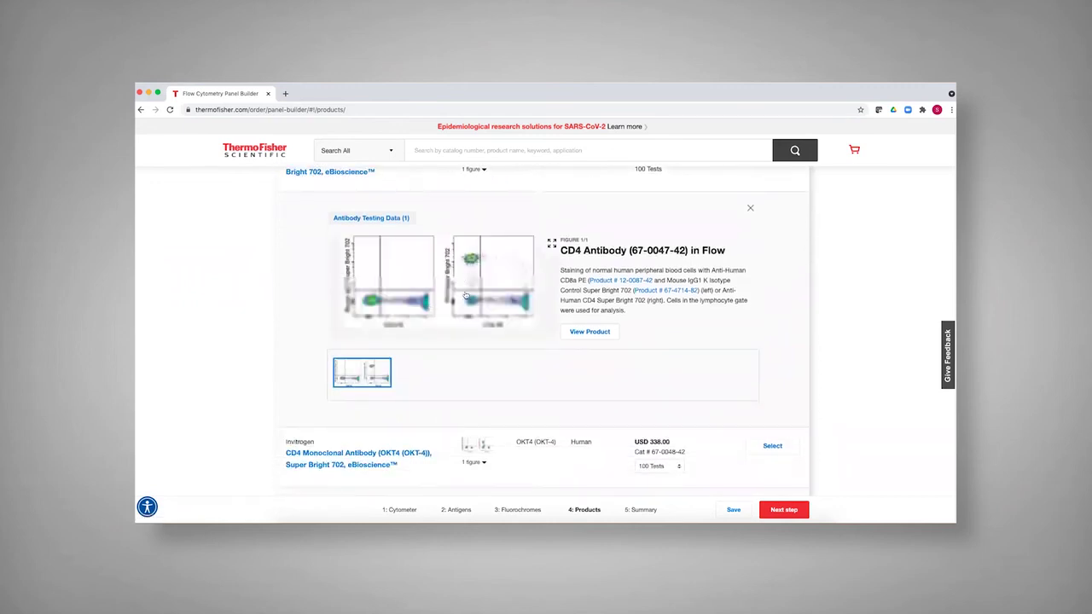
Select the RPA-T4 CD4 Super Bright 702 antibody and Fixable Viability Dye eFluor 455UV.
{"action": "scroll", "coordinate": [444, 294], "scroll_direction": "up", "scroll_amount": 3}
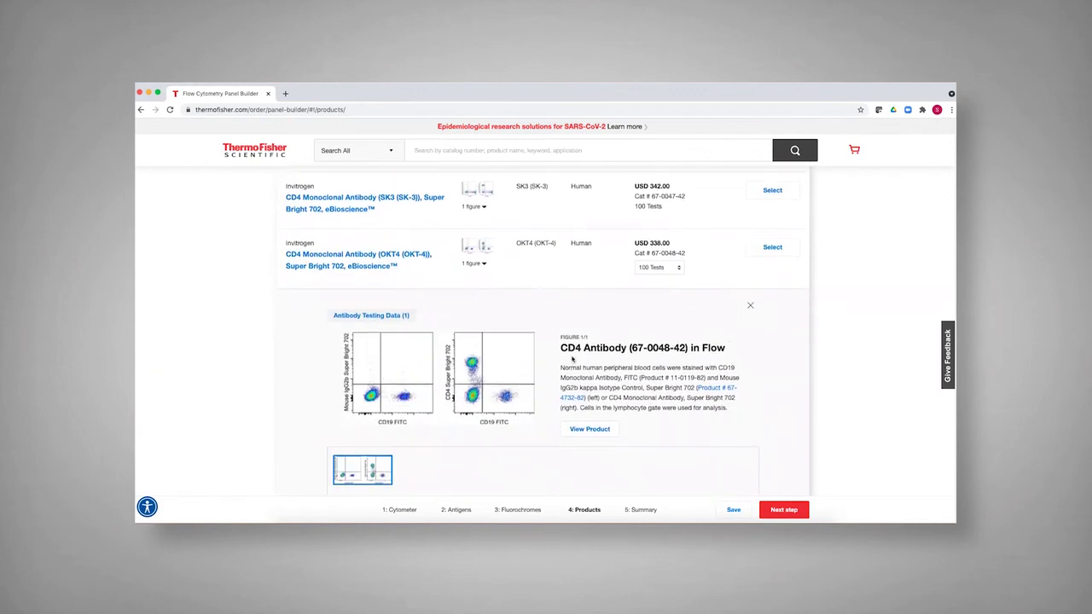
{"action": "scroll", "coordinate": [739, 351], "scroll_direction": "down", "scroll_amount": 3}
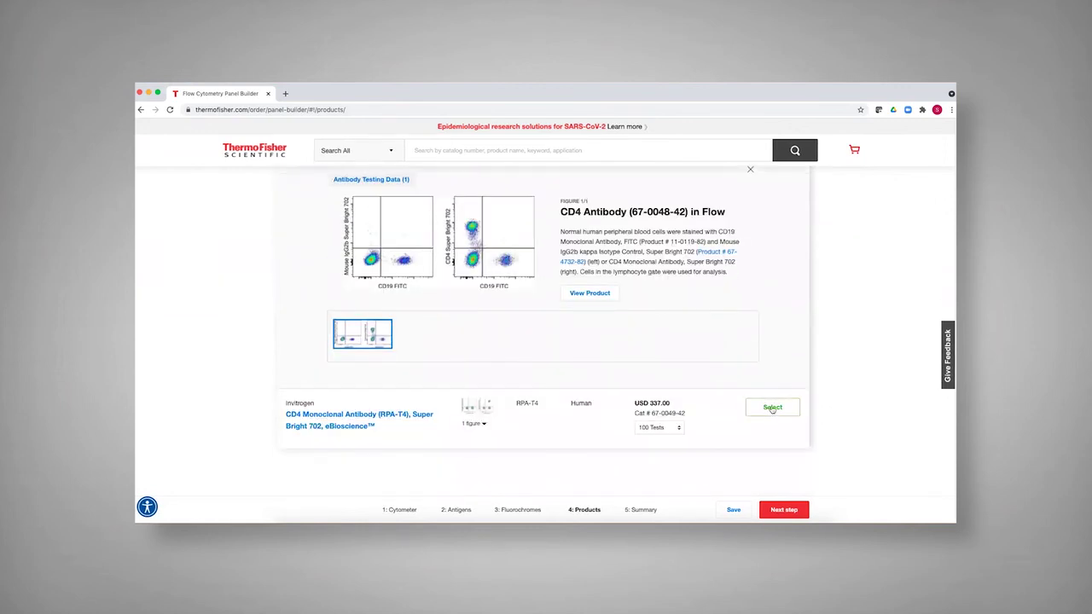
{"action": "left_click", "coordinate": [771, 408]}
{"action": "scroll", "coordinate": [725, 366], "scroll_direction": "down", "scroll_amount": 1}
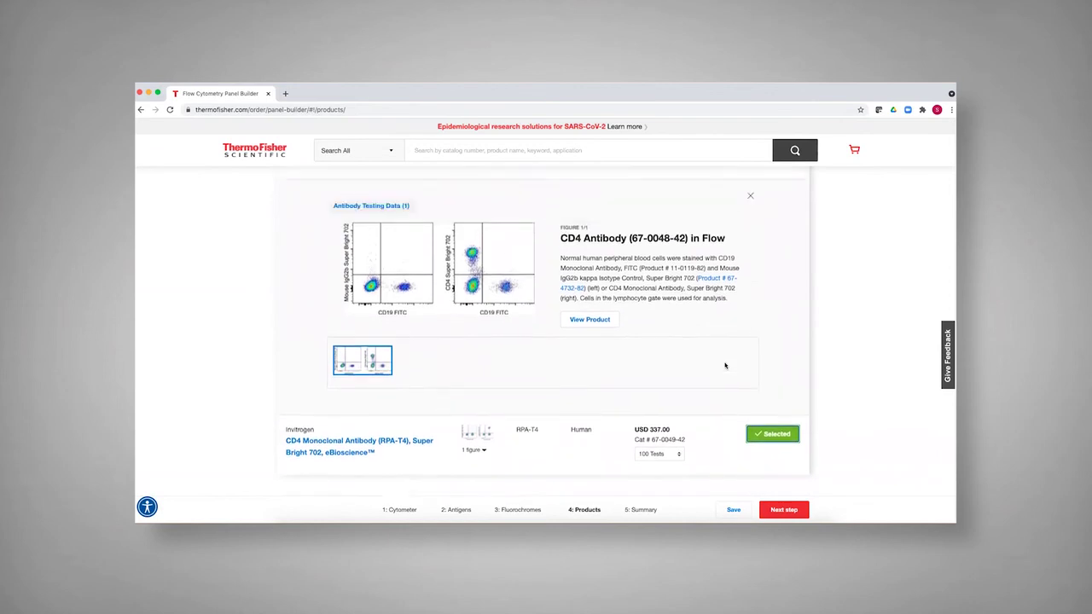
{"action": "scroll", "coordinate": [710, 375], "scroll_direction": "down", "scroll_amount": 4}
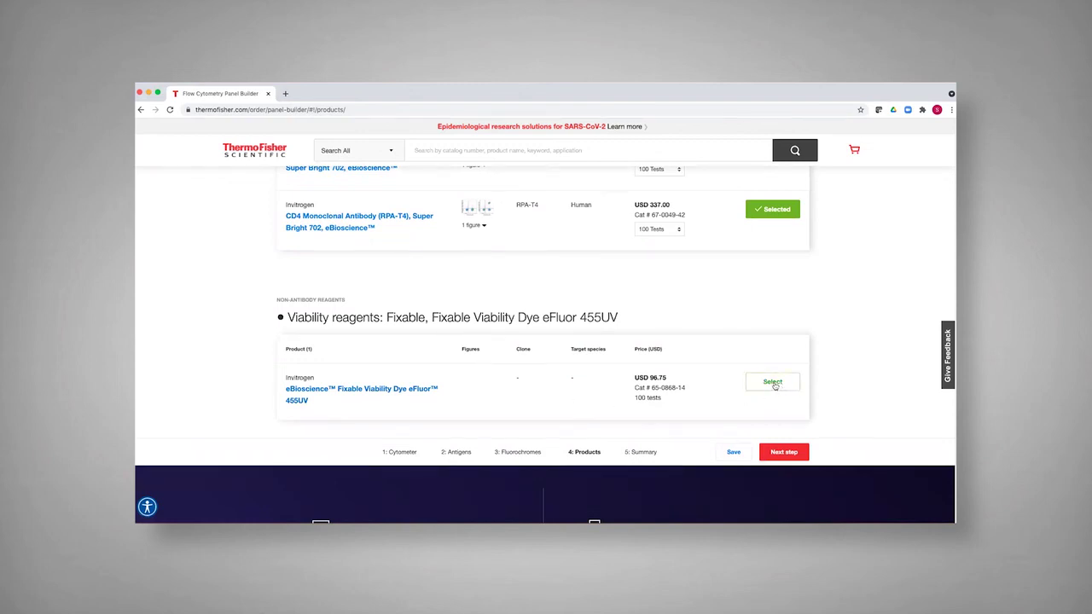
{"action": "left_click", "coordinate": [774, 384]}
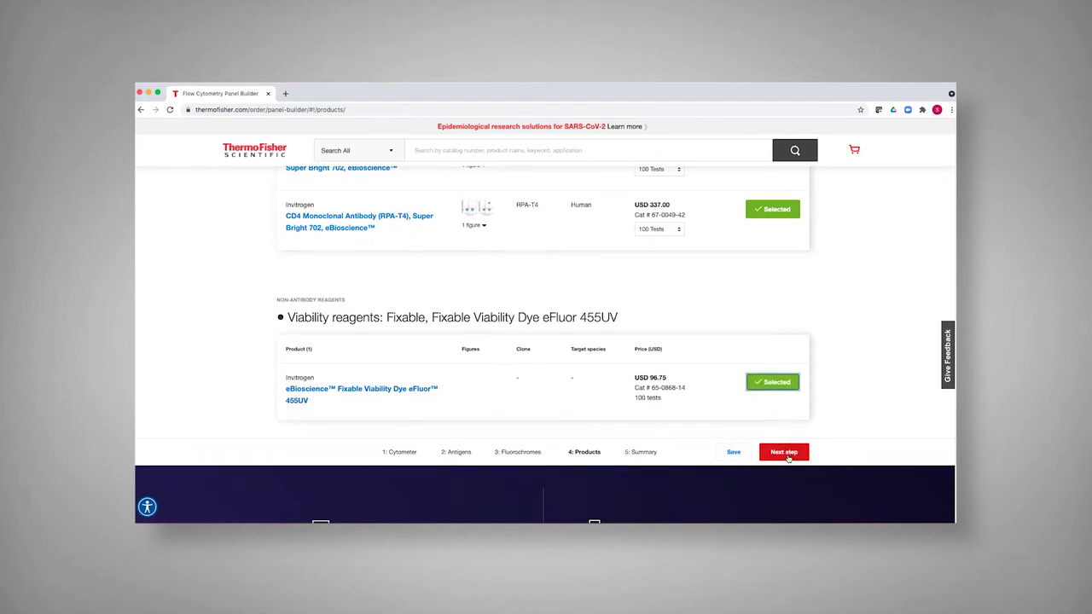
Advance to the panel Summary showing 5 items totalling USD 1,522.75.
{"action": "left_click", "coordinate": [788, 453]}
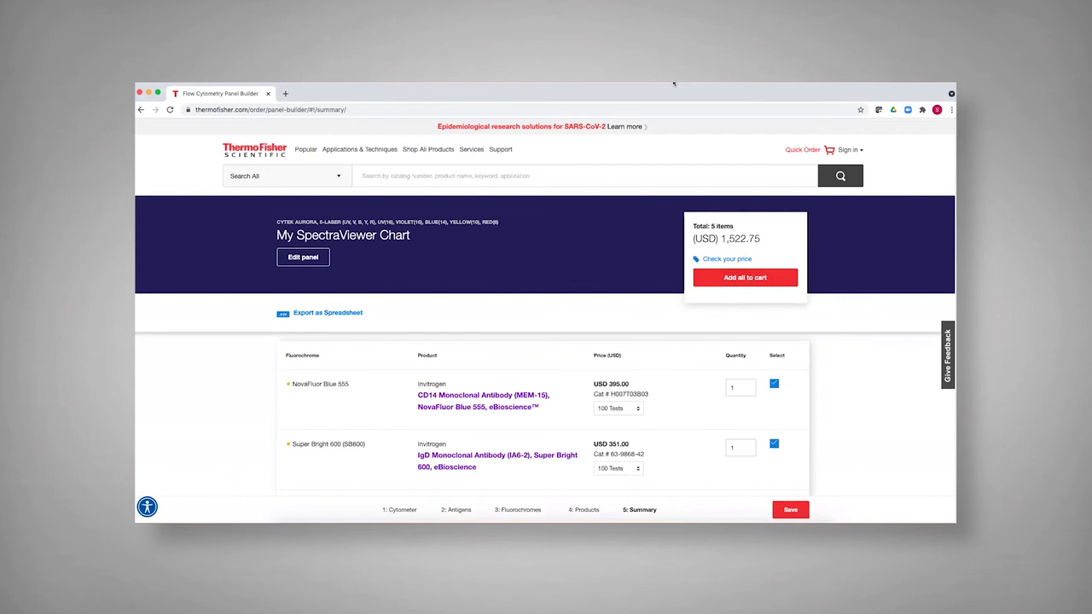
Switch to the 40-colour reference panel slide in PowerPoint.
{"action": "key", "text": "super+Tab"}
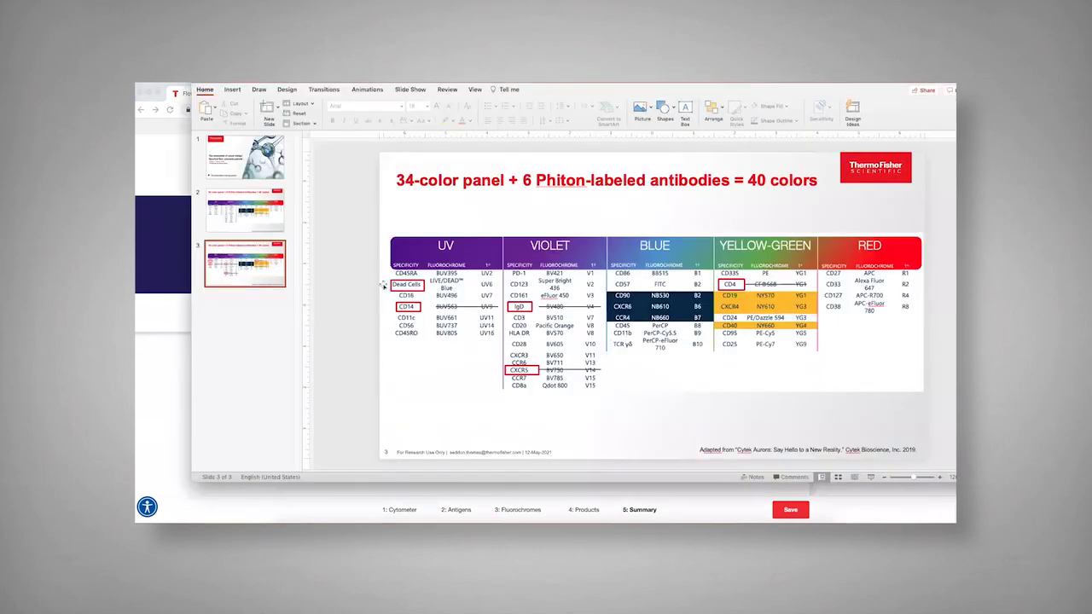
Dismiss the PowerPoint slide to return to the Panel Builder Summary page.
{"action": "left_click", "coordinate": [156, 371]}
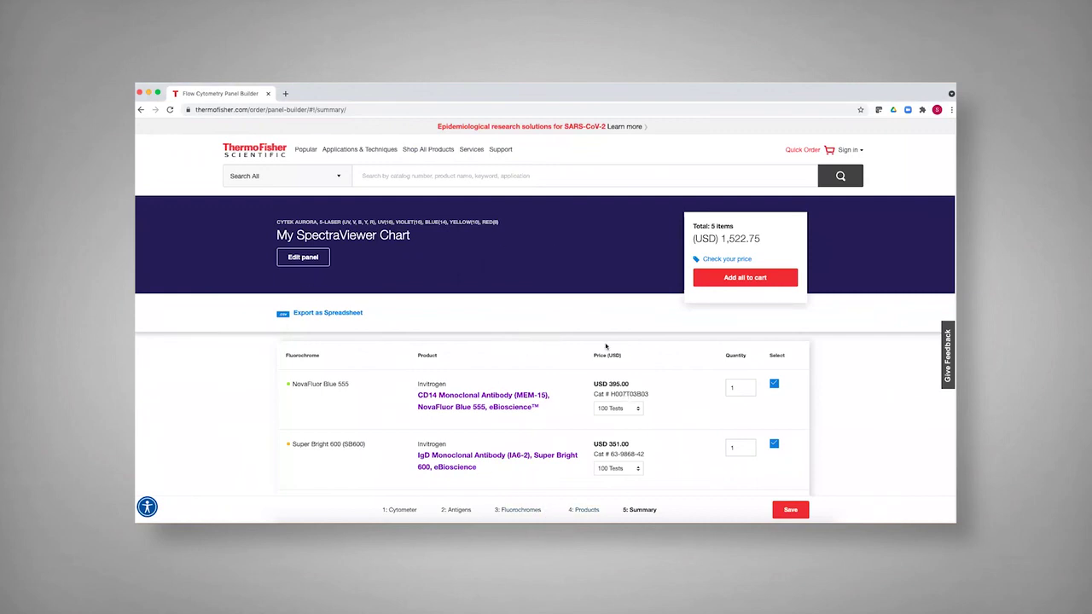
{"action": "scroll", "coordinate": [588, 323], "scroll_direction": "down", "scroll_amount": 3}
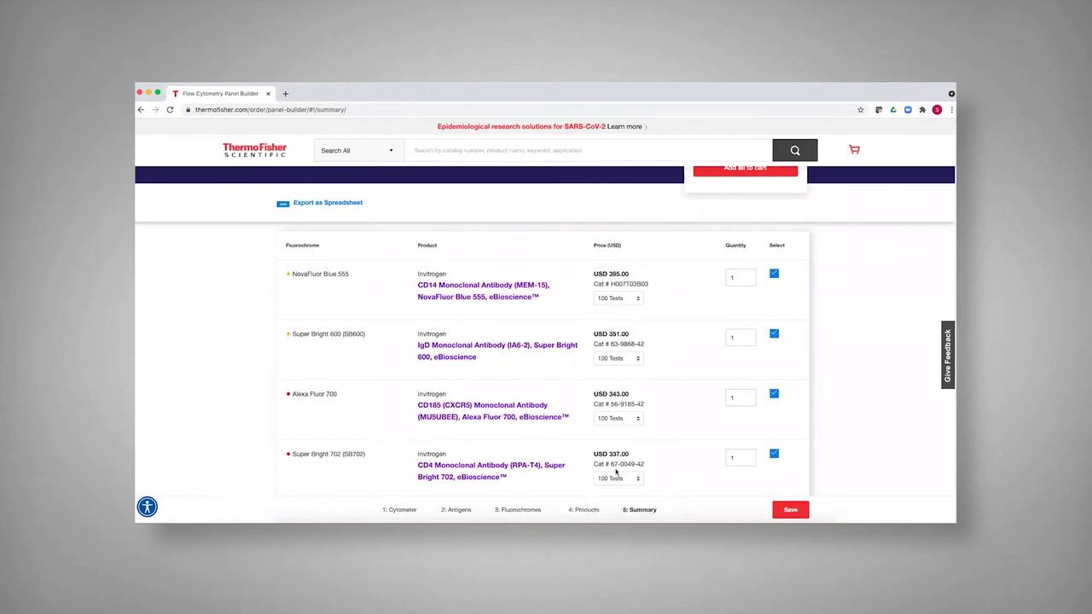
{"action": "left_click", "coordinate": [466, 506]}
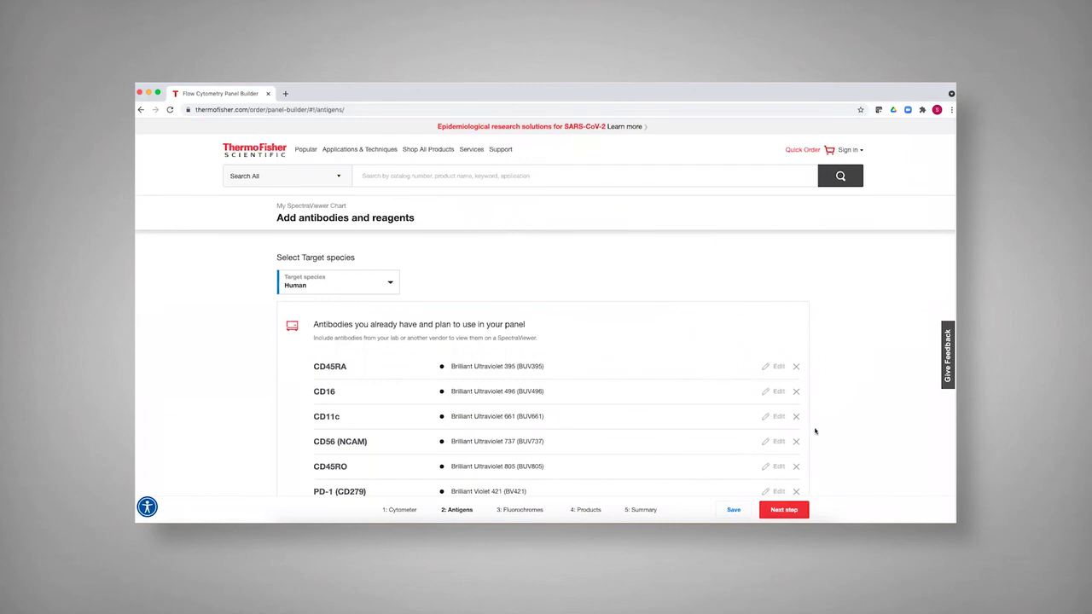
{"action": "scroll", "coordinate": [815, 431], "scroll_direction": "down", "scroll_amount": 3}
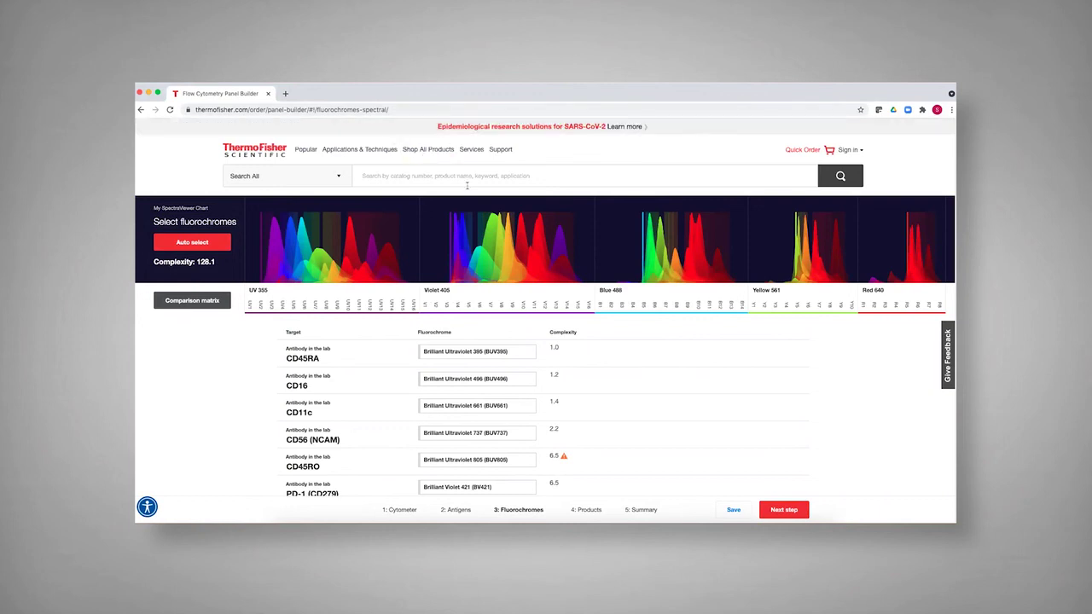
{"action": "left_click", "coordinate": [641, 509]}
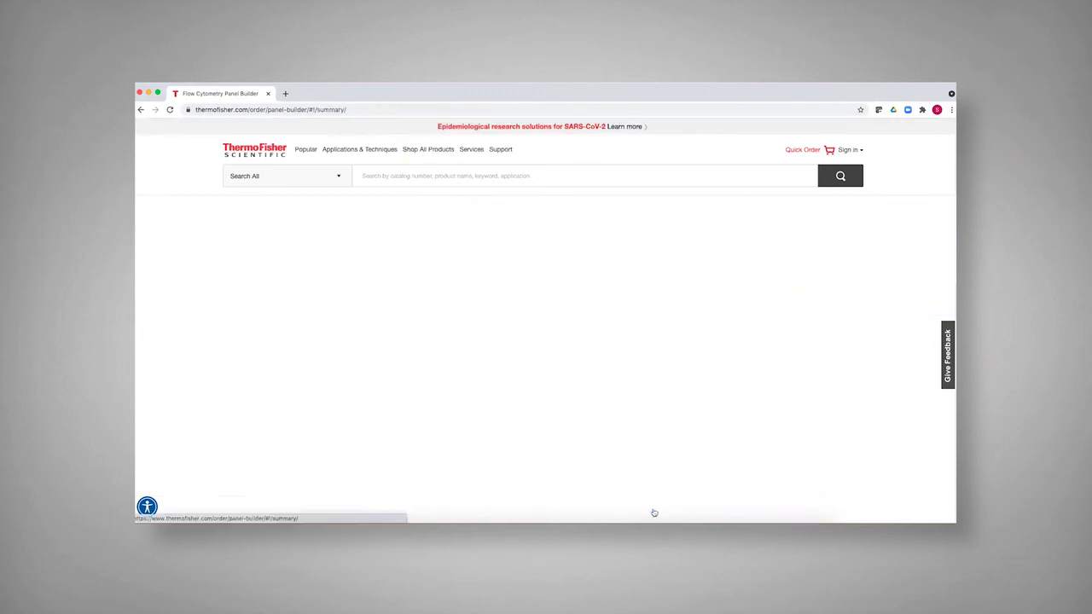